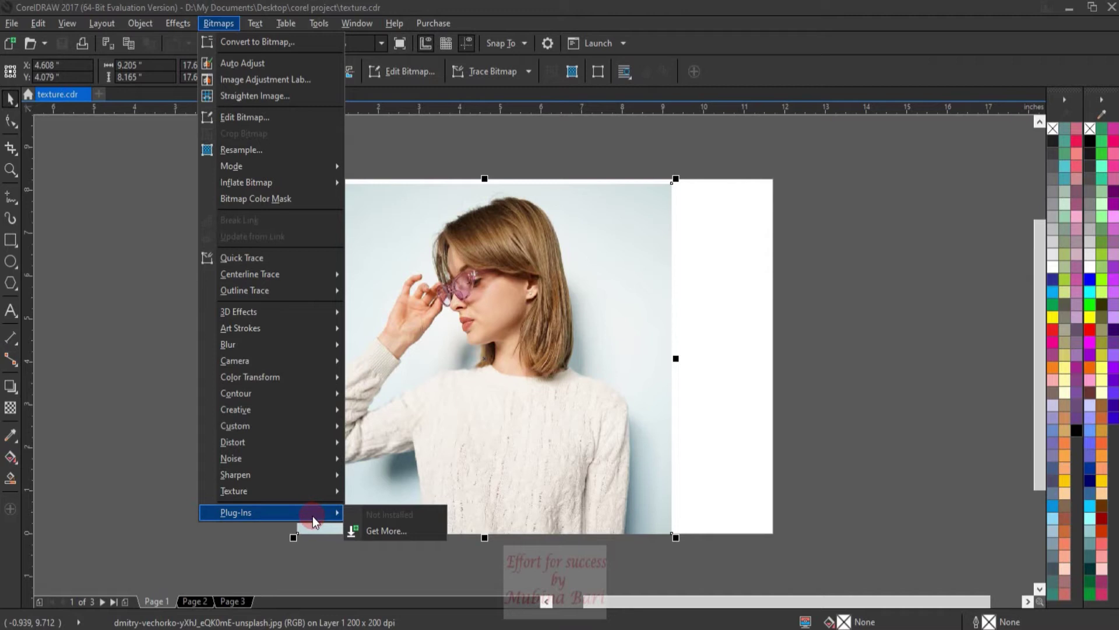
{"action": "left_click", "coordinate": [312, 516]}
{"action": "left_click", "coordinate": [393, 533]}
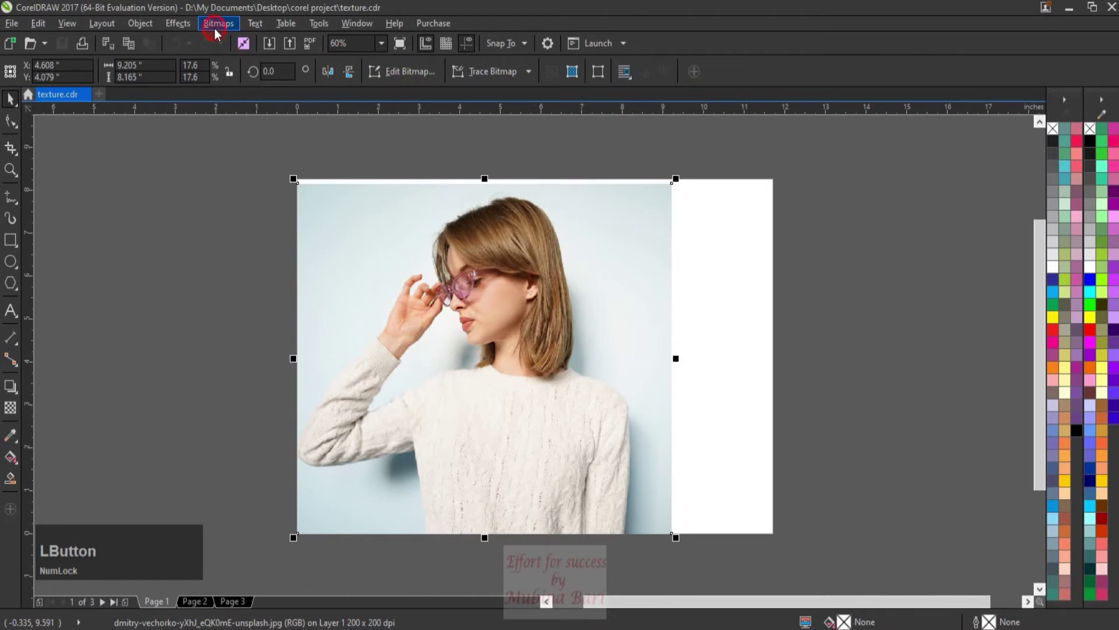
Open the Cobblestone texture effect for the photo and show before-and-after previews centred on the woman's face.
{"action": "left_click", "coordinate": [216, 26]}
{"action": "mouse_move", "coordinate": [253, 489]}
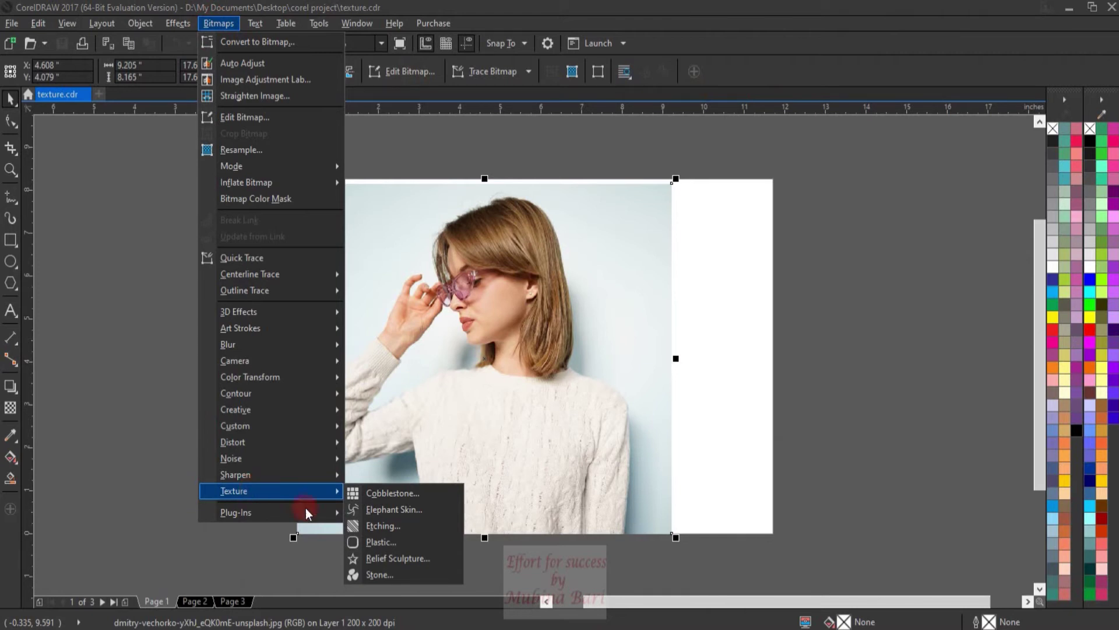
{"action": "left_click", "coordinate": [410, 495]}
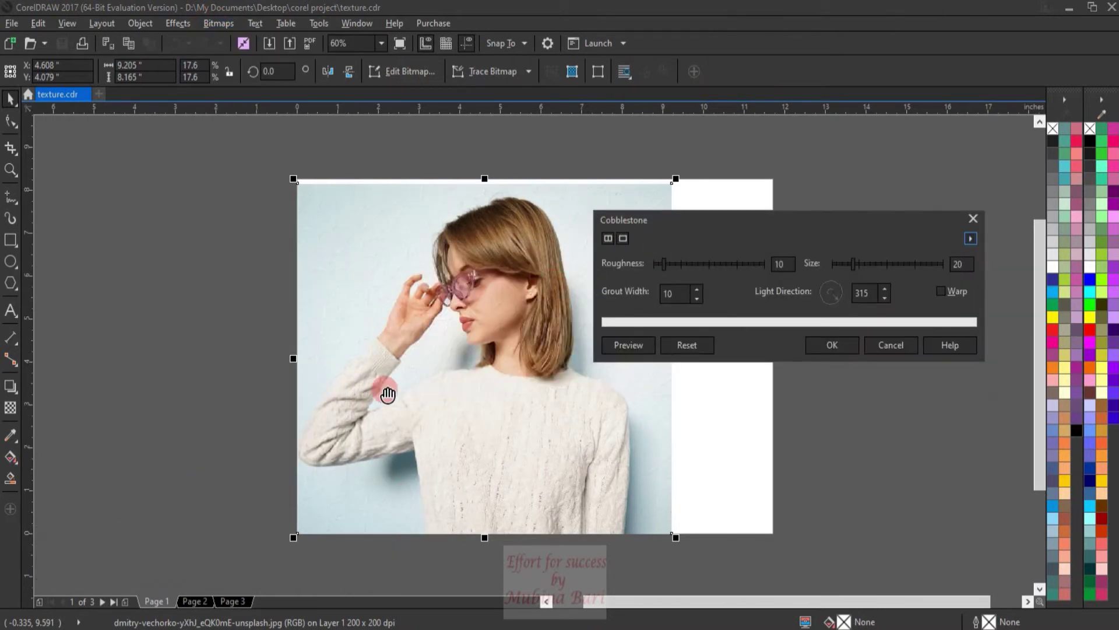
{"action": "left_click", "coordinate": [608, 239]}
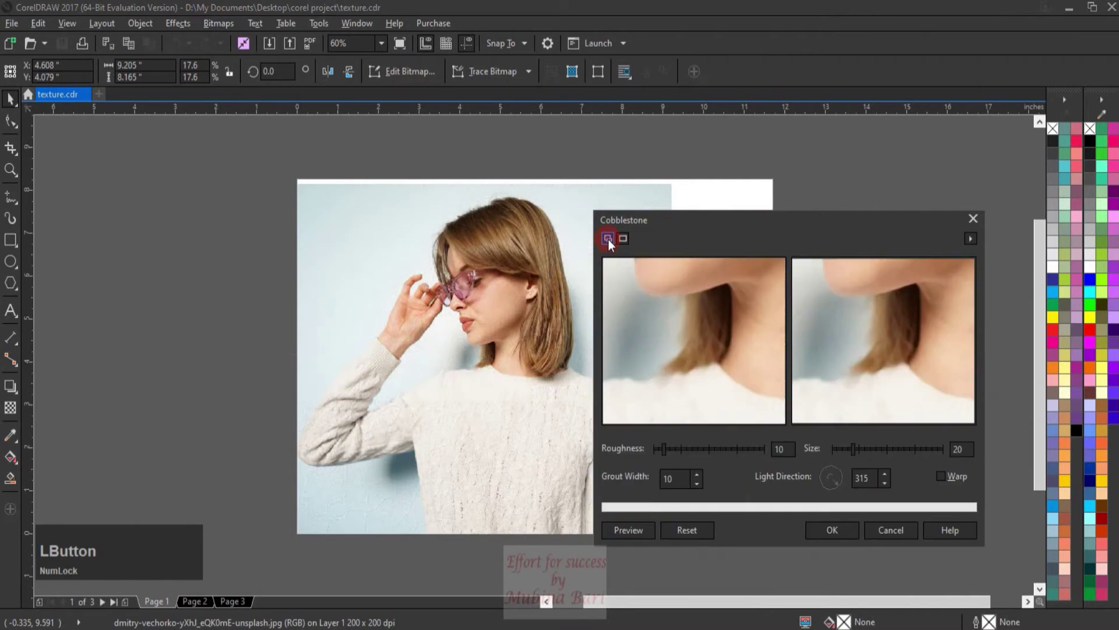
{"action": "left_click_drag", "start_coordinate": [657, 307], "coordinate": [742, 375]}
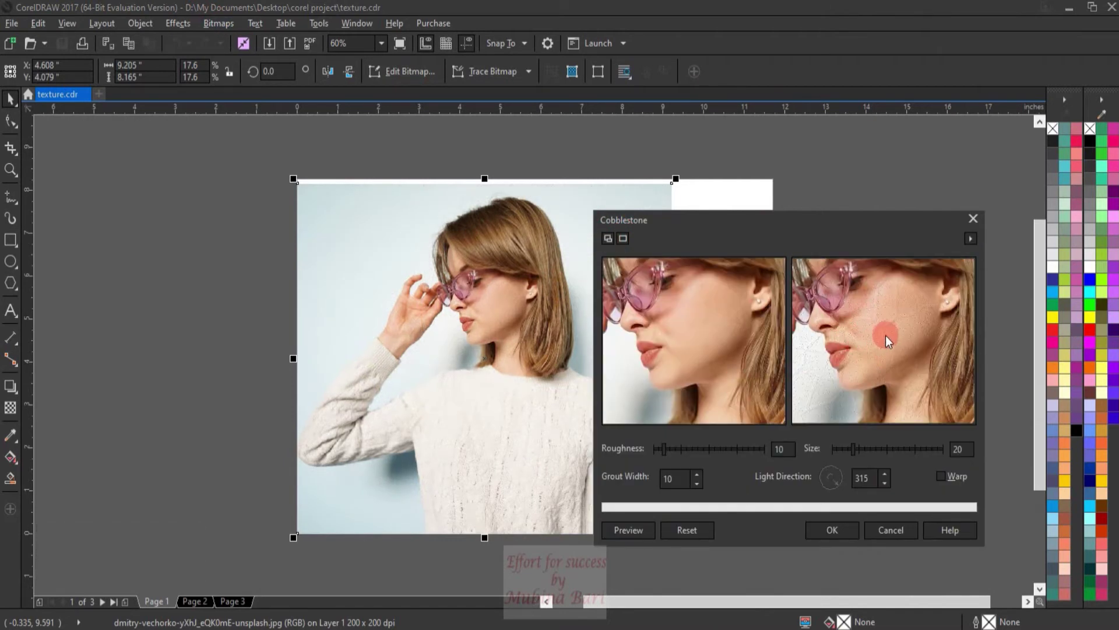
Try Cobblestone sizes of 47 and 71, and settle on a size of 21.
{"action": "left_click", "coordinate": [884, 448]}
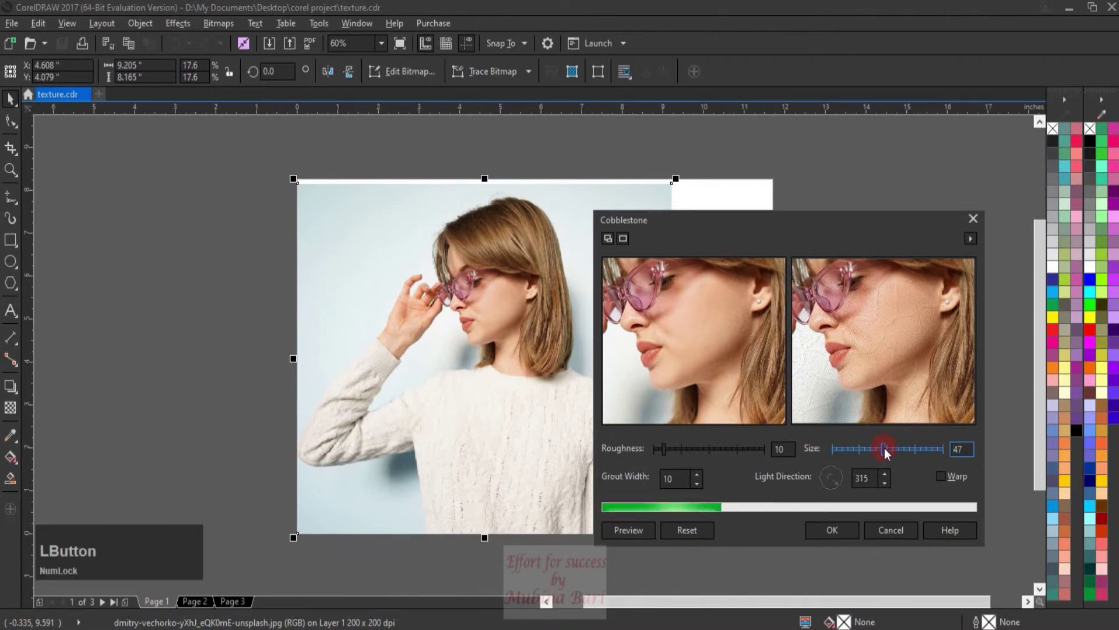
{"action": "left_click_drag", "start_coordinate": [884, 448], "coordinate": [910, 449]}
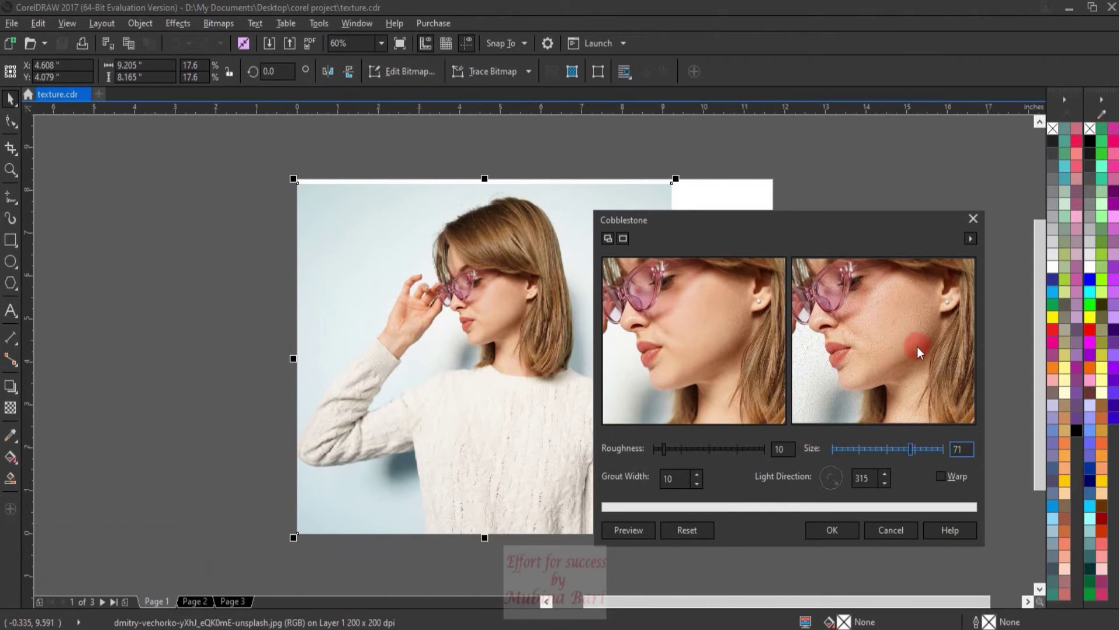
{"action": "left_click", "coordinate": [854, 449]}
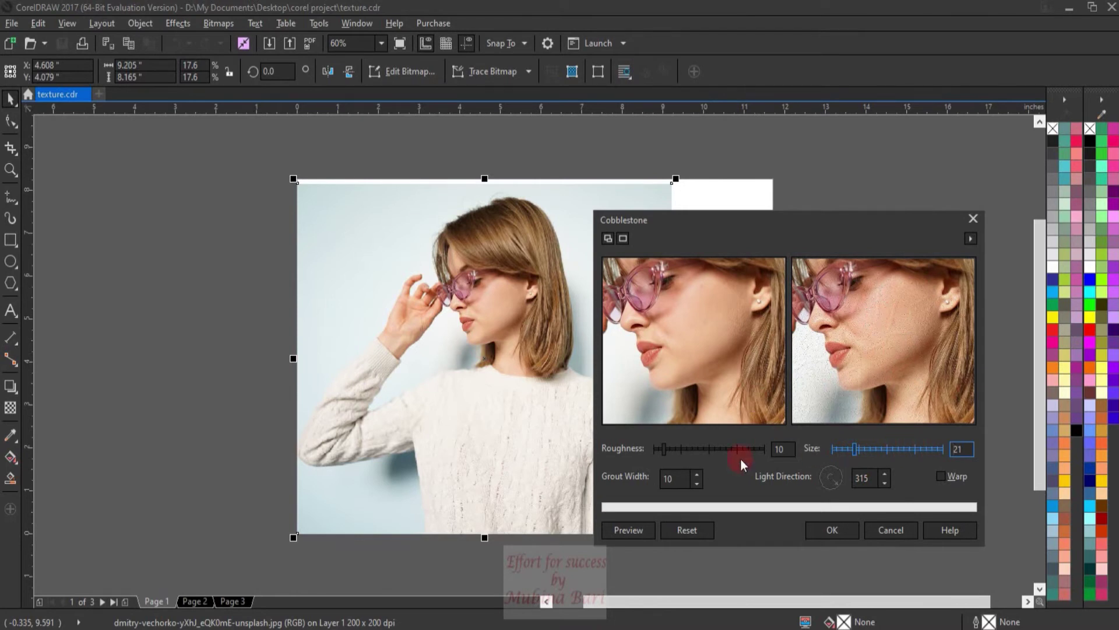
Try a Cobblestone roughness of 30, and reduce the roughness to 1.
{"action": "left_click", "coordinate": [688, 448]}
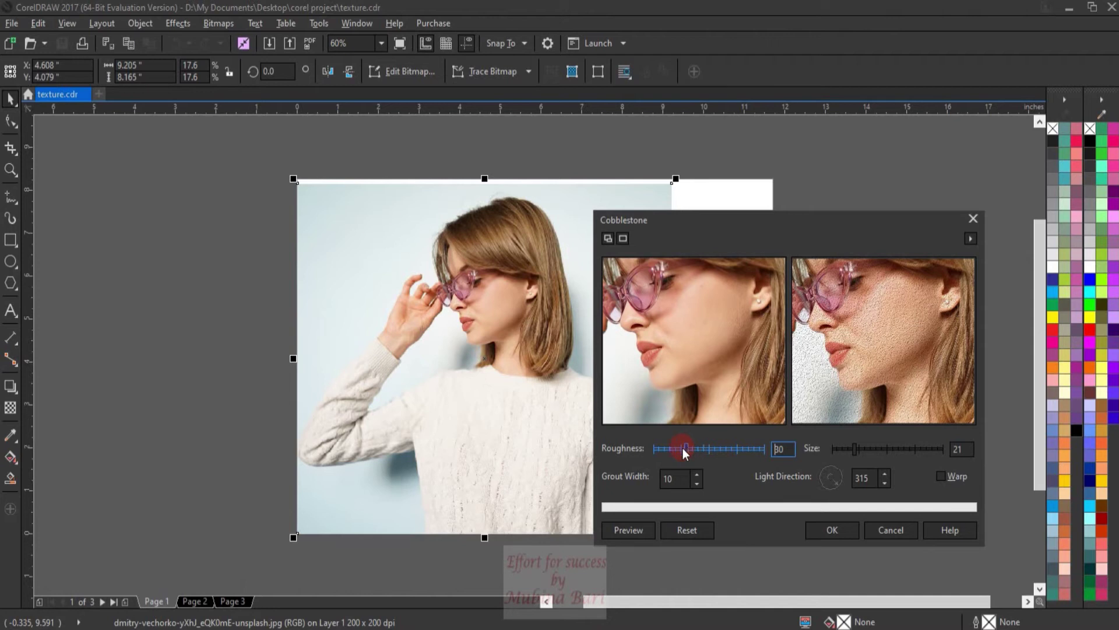
{"action": "left_click", "coordinate": [665, 447]}
{"action": "left_click", "coordinate": [655, 448]}
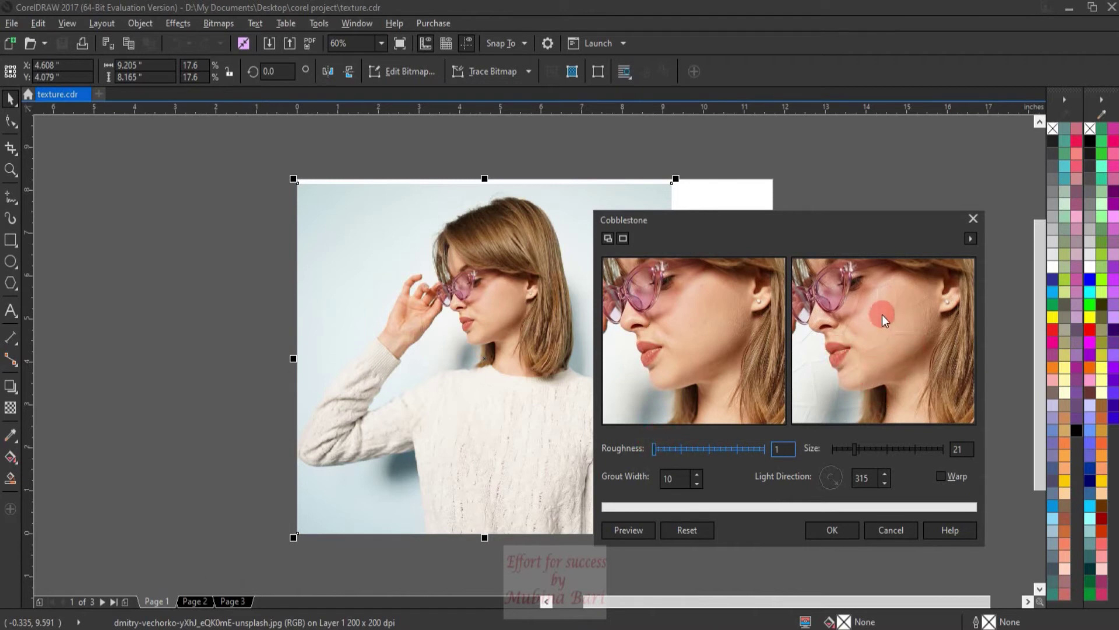
{"action": "left_click_drag", "start_coordinate": [722, 332], "coordinate": [724, 356]}
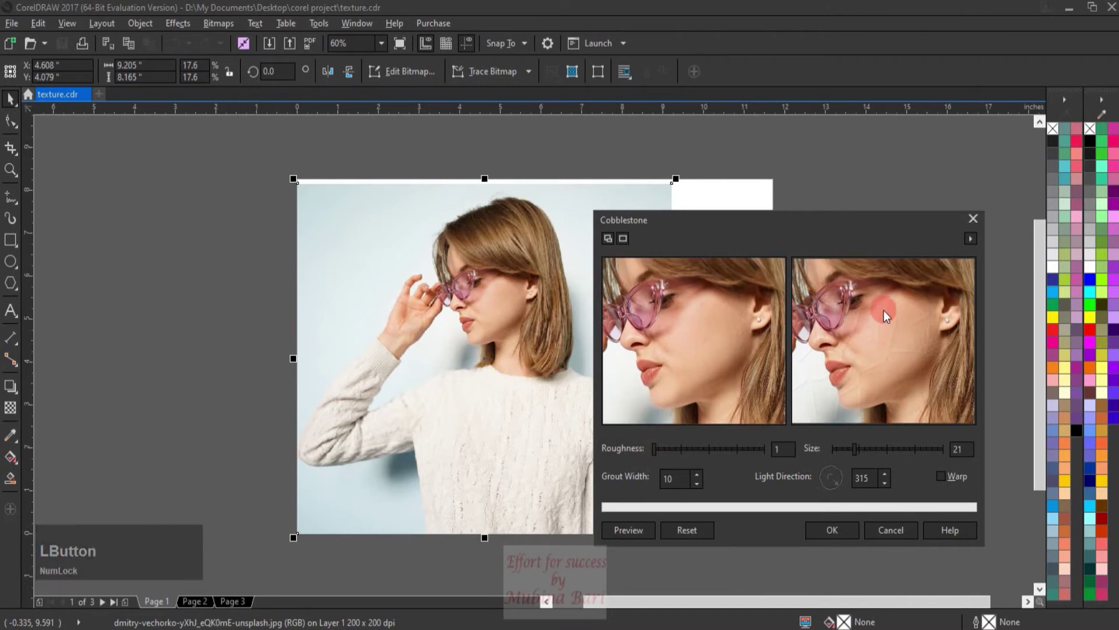
{"action": "left_click", "coordinate": [884, 327]}
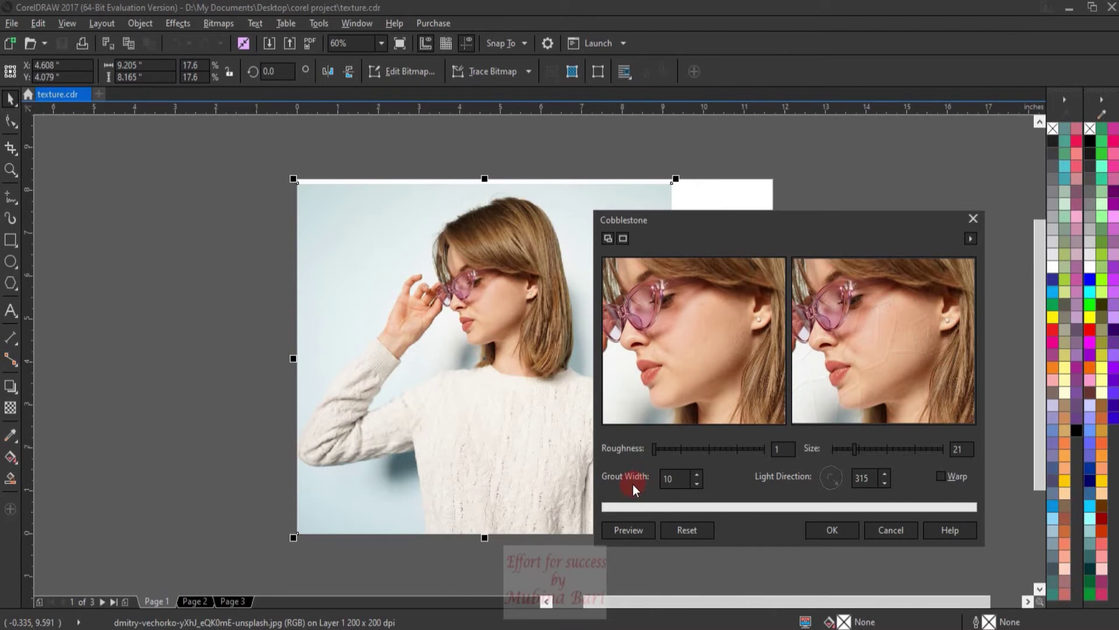
Set the Cobblestone grout width to 19 and the light direction to 328.
{"action": "left_click", "coordinate": [698, 475]}
{"action": "left_click_drag", "start_coordinate": [837, 483], "coordinate": [820, 478]}
{"action": "left_click_drag", "start_coordinate": [821, 478], "coordinate": [848, 488]}
{"action": "left_click", "coordinate": [841, 482]}
Switch the Warp option on and back off, and cancel the Cobblestone effect.
{"action": "left_click", "coordinate": [940, 475]}
{"action": "left_click", "coordinate": [940, 476]}
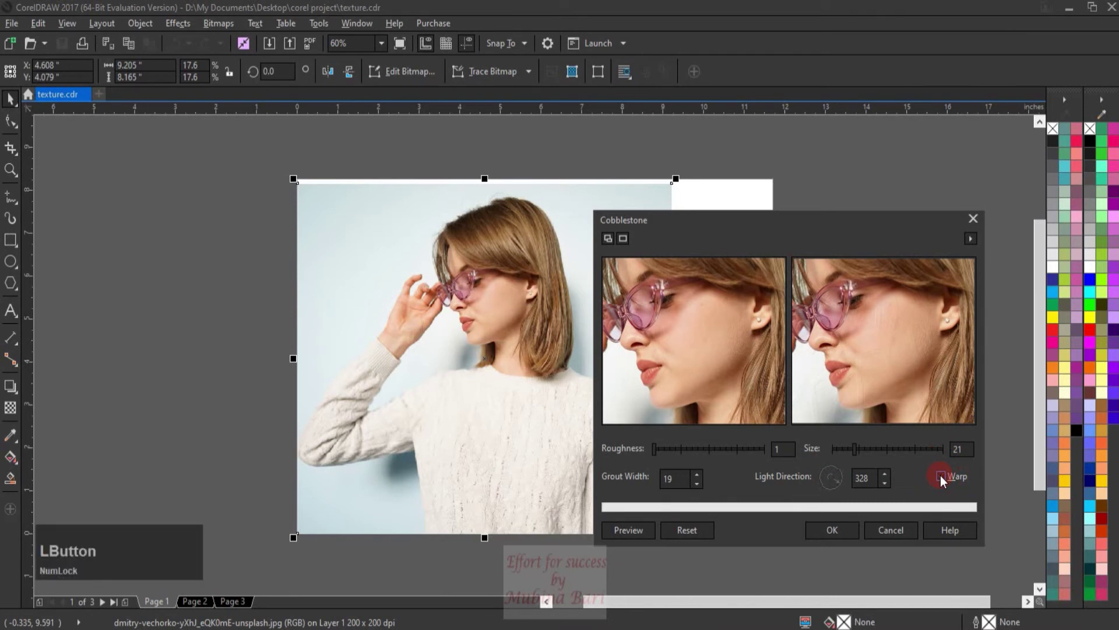
{"action": "left_click", "coordinate": [893, 306]}
{"action": "scroll", "coordinate": [692, 361], "scroll_direction": "up", "scroll_amount": 1}
{"action": "scroll", "coordinate": [692, 362], "scroll_direction": "up", "scroll_amount": 1}
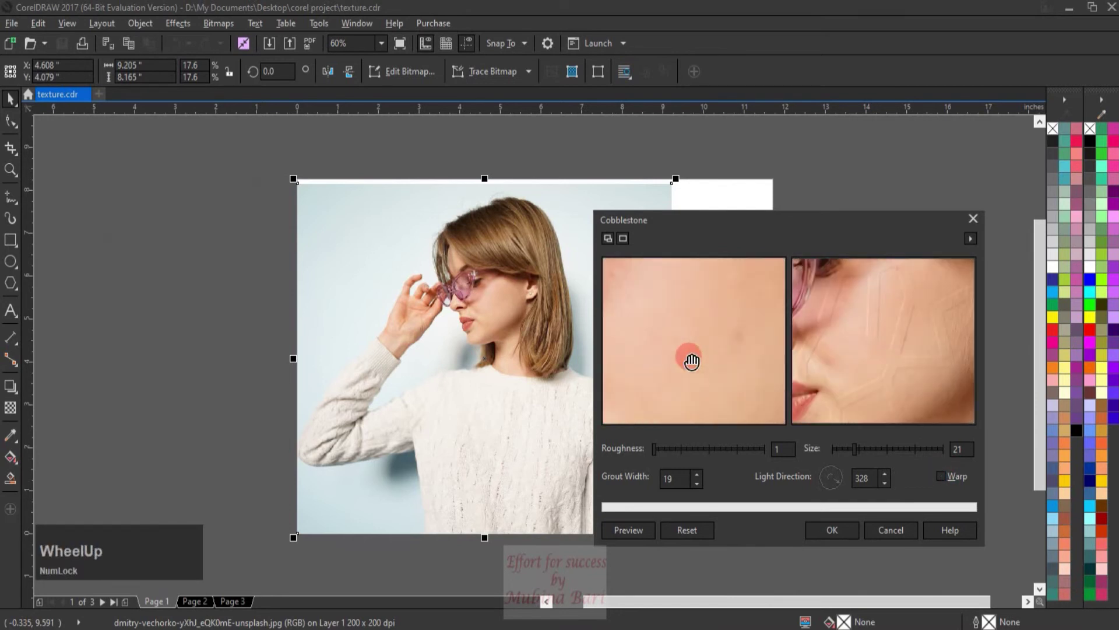
{"action": "scroll", "coordinate": [692, 361], "scroll_direction": "down", "scroll_amount": 1}
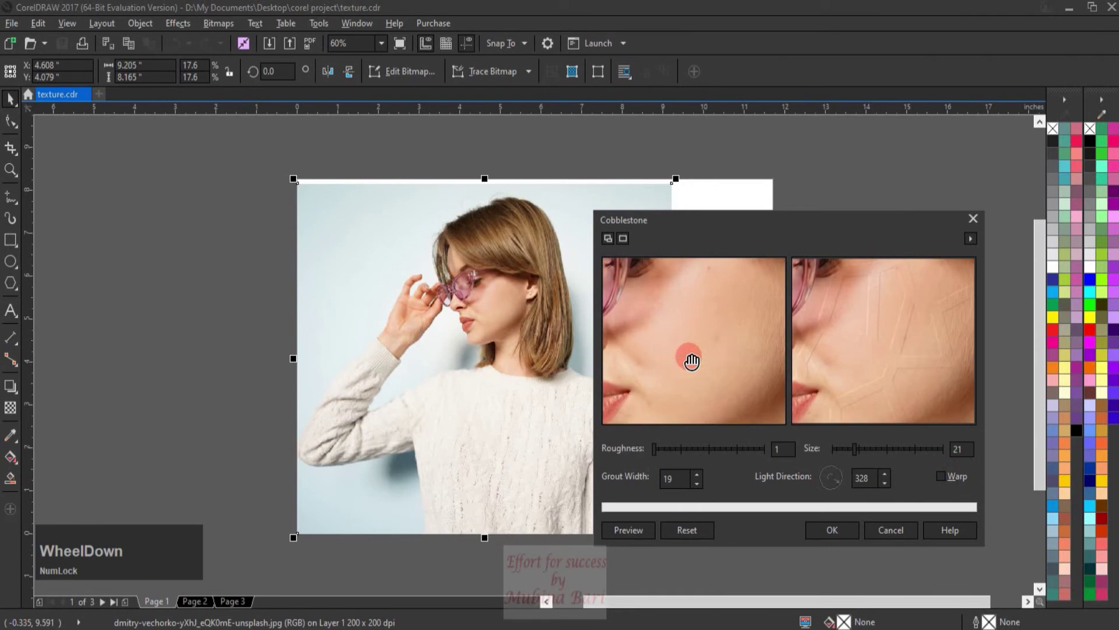
{"action": "scroll", "coordinate": [692, 362], "scroll_direction": "down", "scroll_amount": 1}
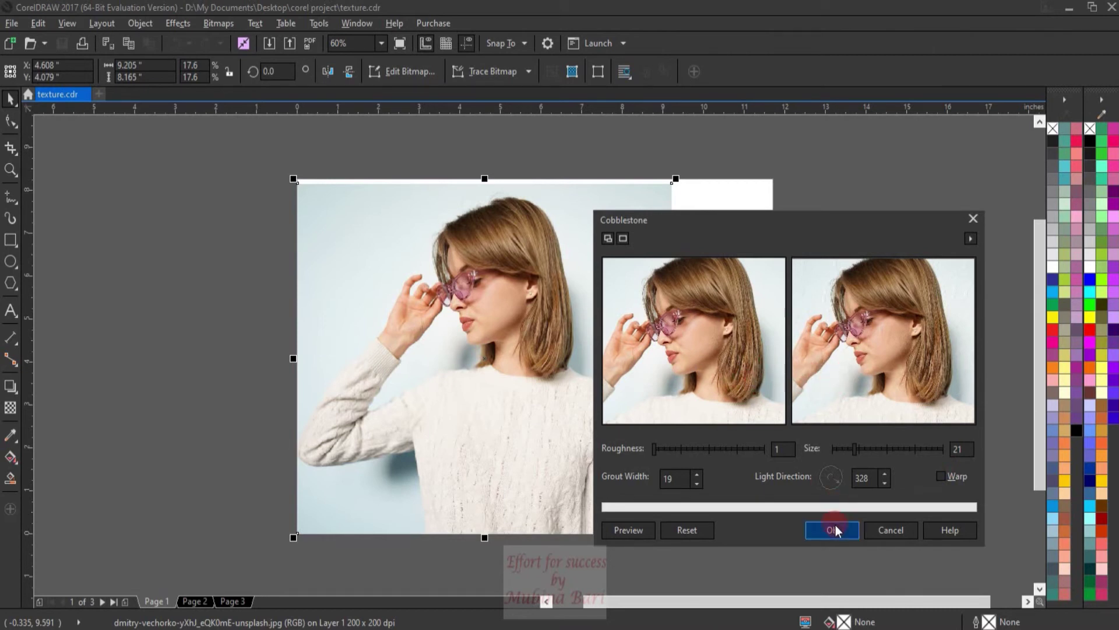
{"action": "left_click", "coordinate": [881, 530]}
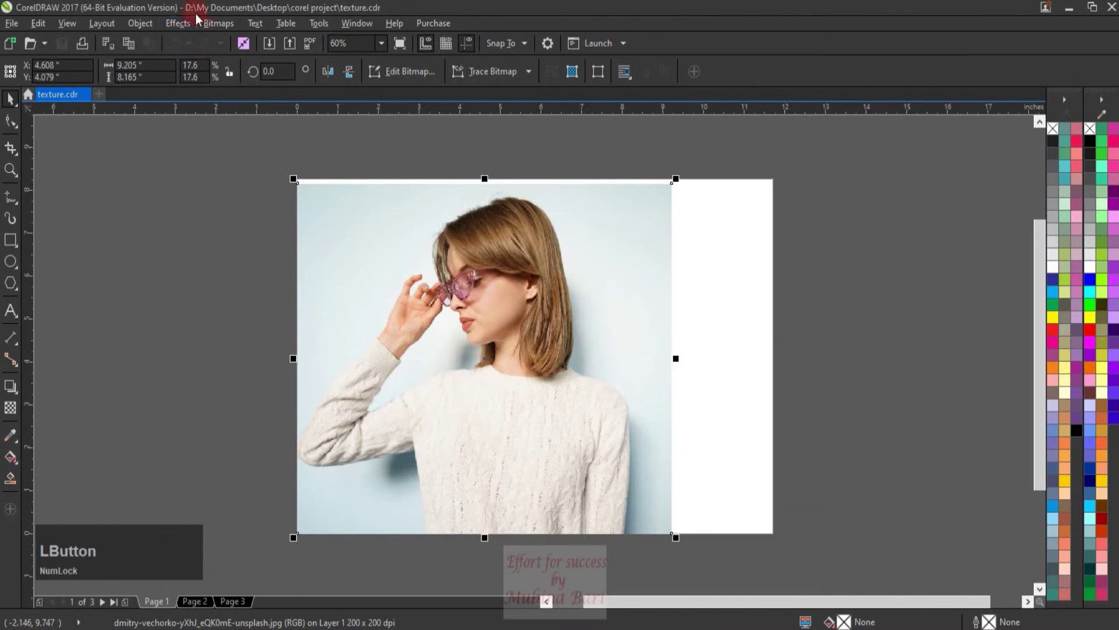
Open the Elephant Skin texture effect for the photo and show before-and-after previews of the woman's face.
{"action": "left_click", "coordinate": [215, 23]}
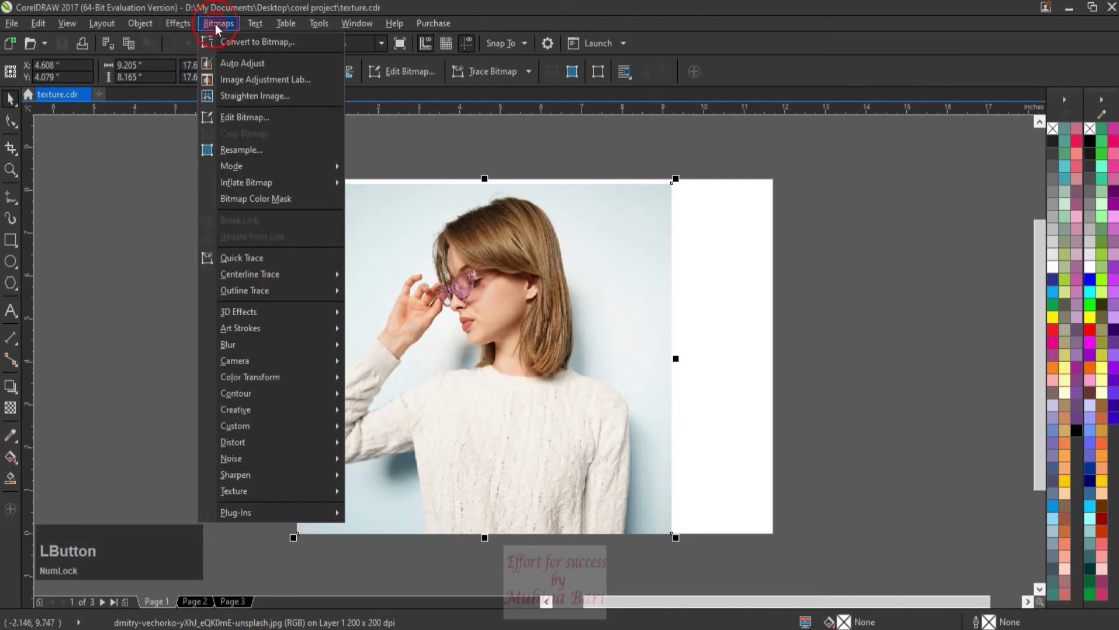
{"action": "left_click", "coordinate": [263, 492]}
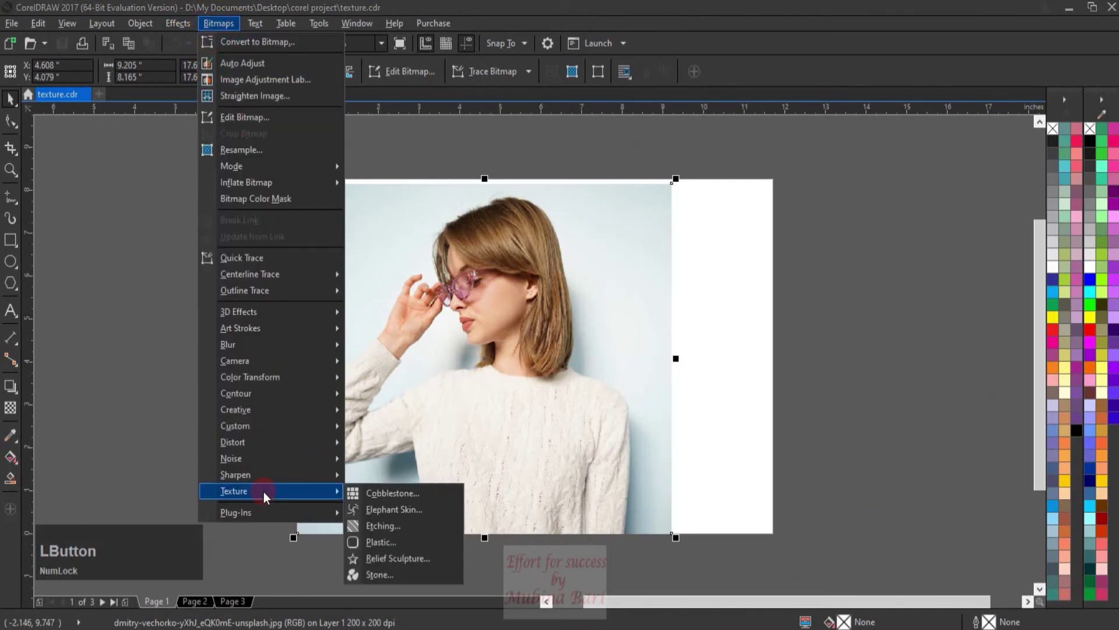
{"action": "left_click", "coordinate": [406, 509]}
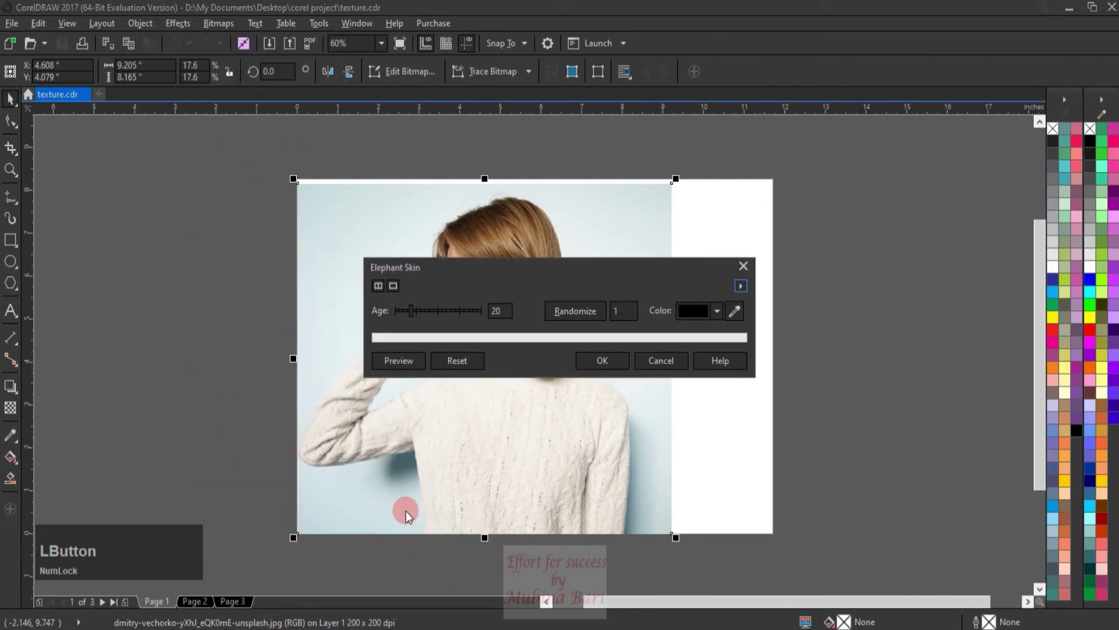
{"action": "left_click_drag", "start_coordinate": [537, 274], "coordinate": [790, 238]}
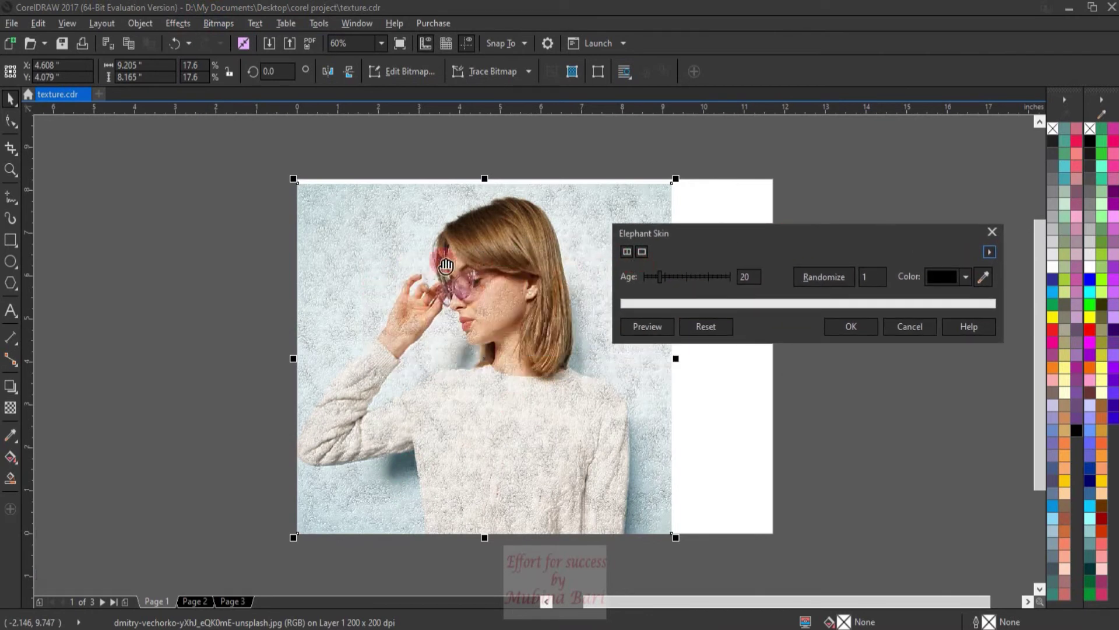
{"action": "left_click", "coordinate": [628, 252]}
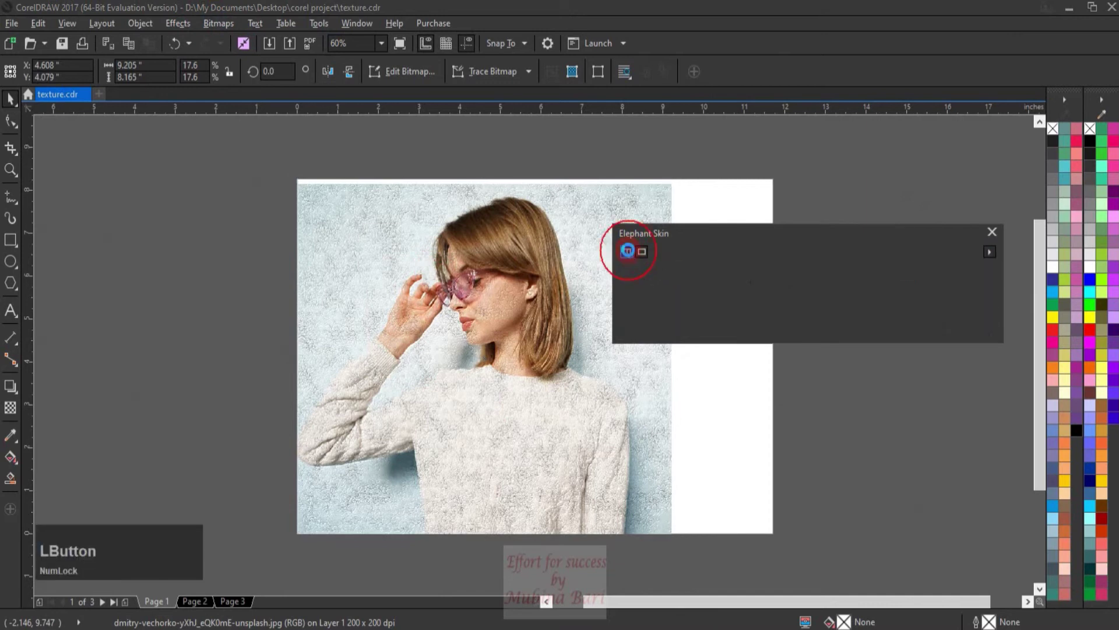
{"action": "left_click_drag", "start_coordinate": [720, 300], "coordinate": [717, 360]}
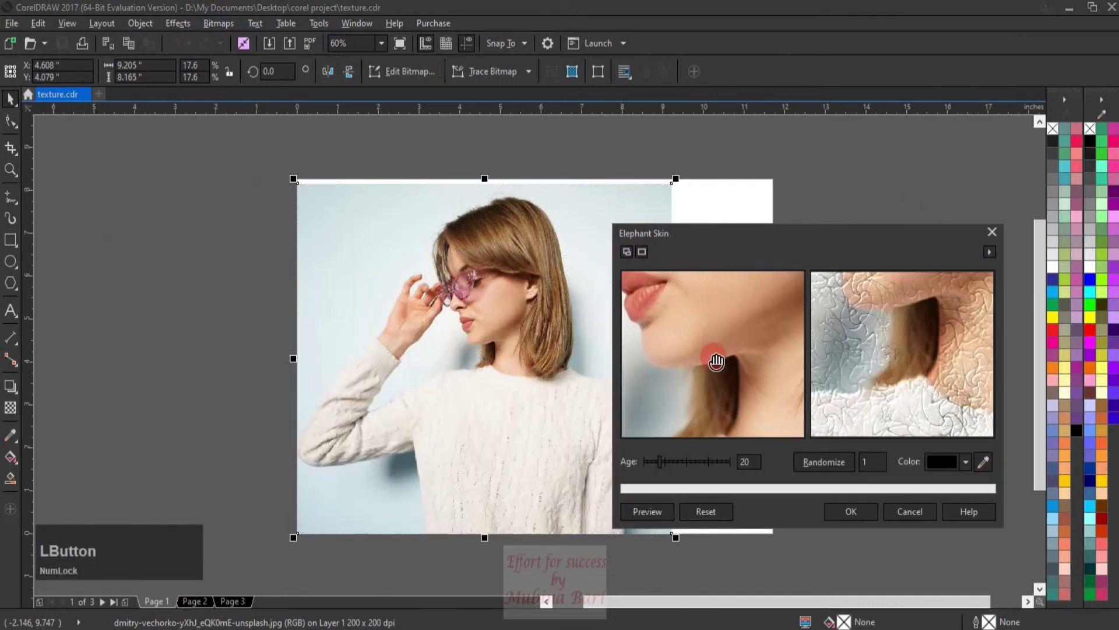
{"action": "left_click_drag", "start_coordinate": [715, 320], "coordinate": [712, 362]}
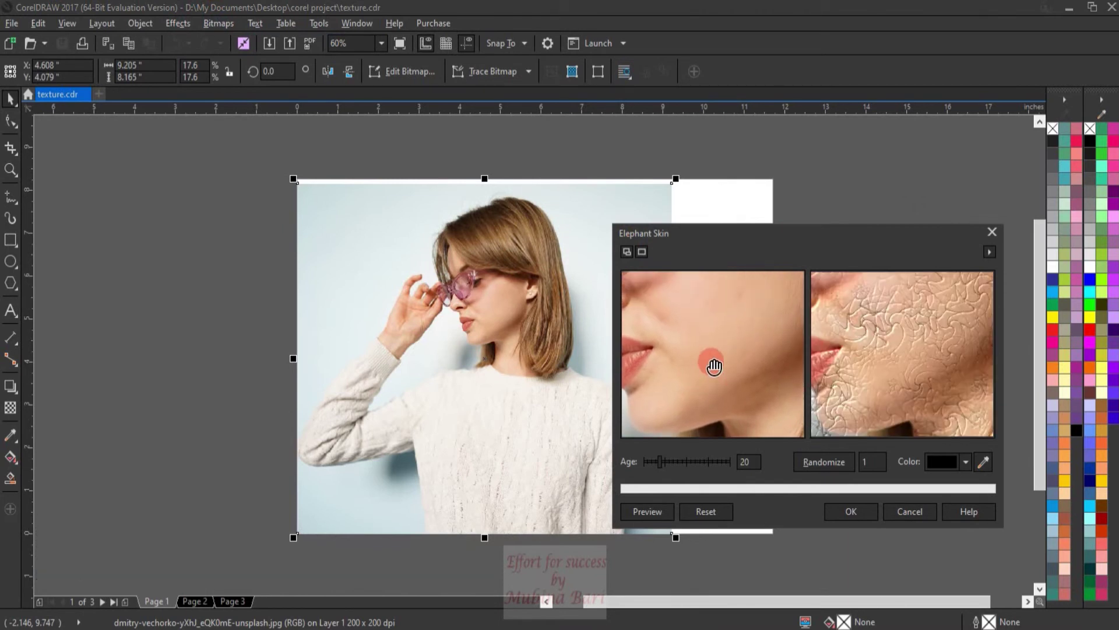
Set the Elephant Skin age to 83.
{"action": "scroll", "coordinate": [714, 366], "scroll_direction": "down", "scroll_amount": 1}
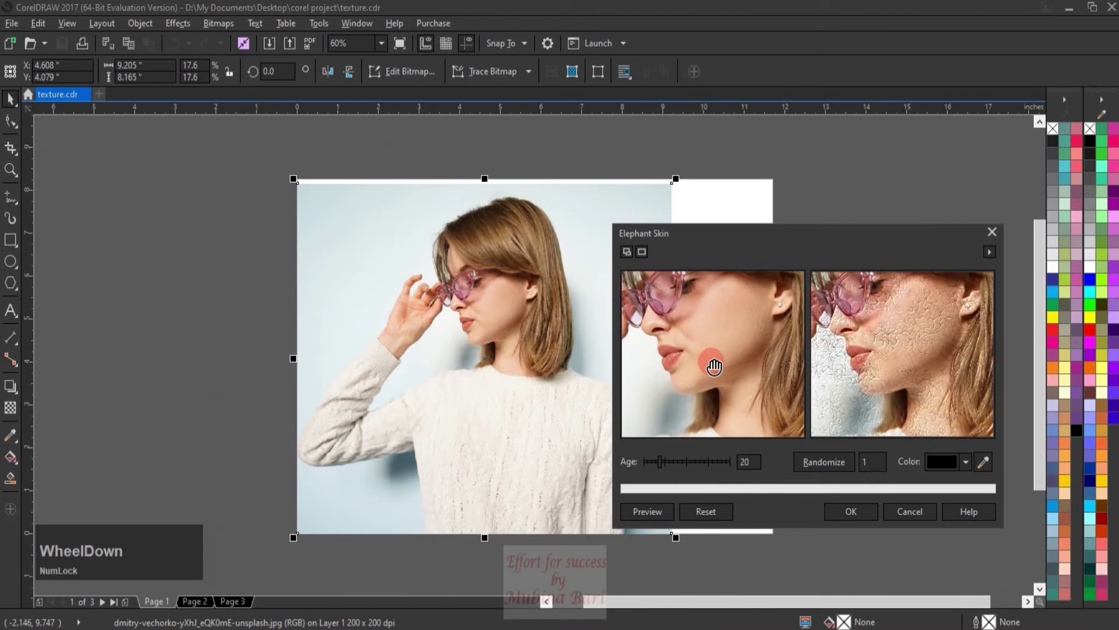
{"action": "scroll", "coordinate": [714, 366], "scroll_direction": "up", "scroll_amount": 2}
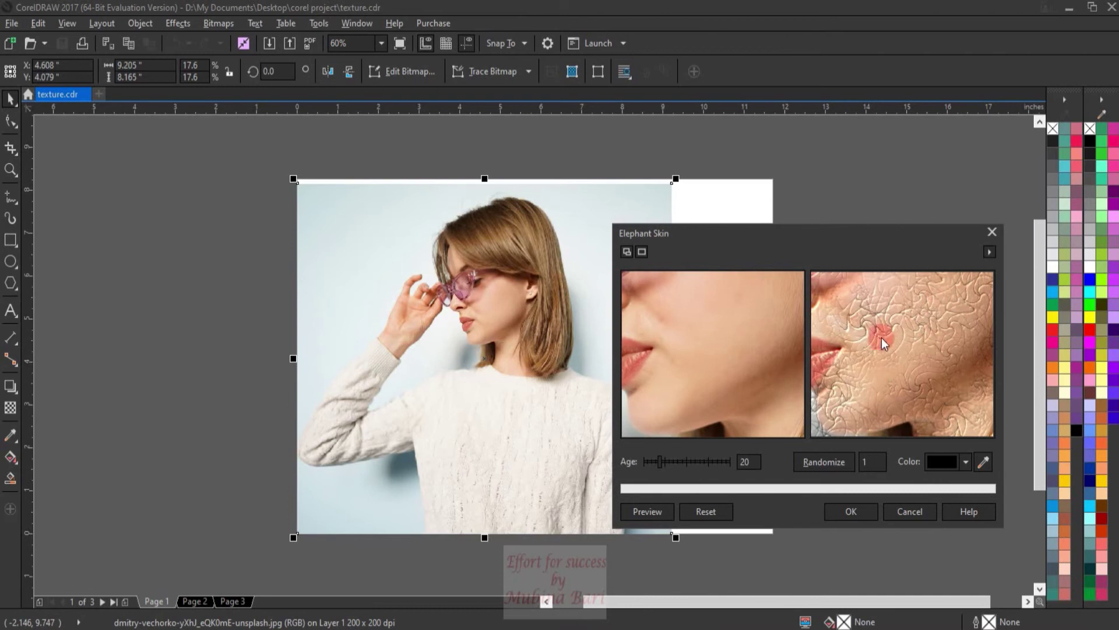
{"action": "left_click", "coordinate": [920, 315]}
{"action": "left_click", "coordinate": [690, 458]}
{"action": "left_click_drag", "start_coordinate": [688, 464], "coordinate": [707, 464]}
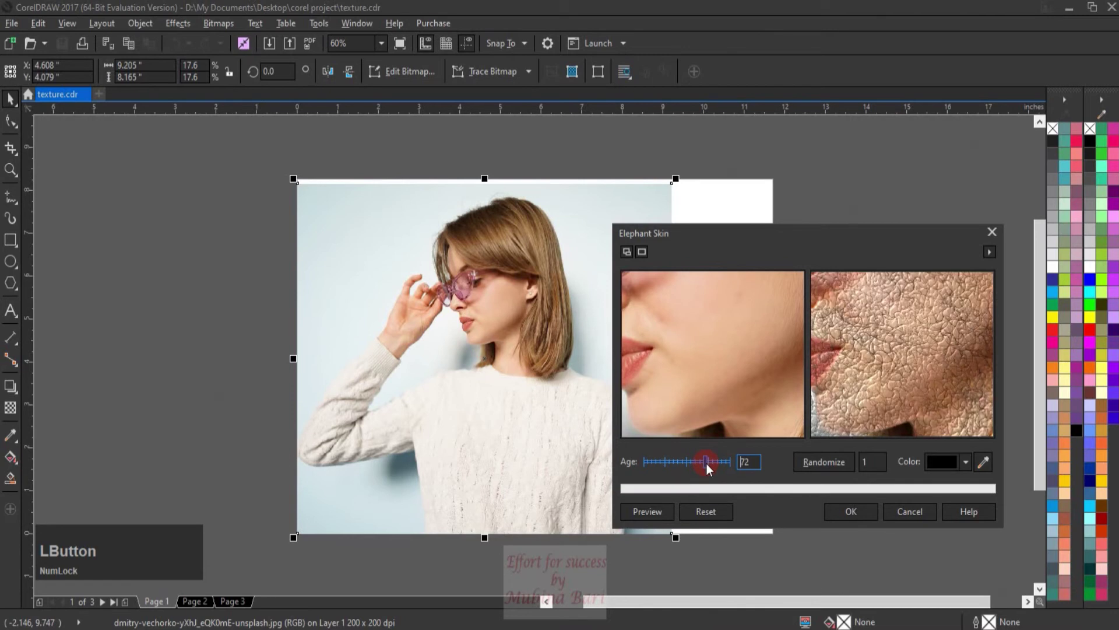
{"action": "left_click", "coordinate": [716, 462]}
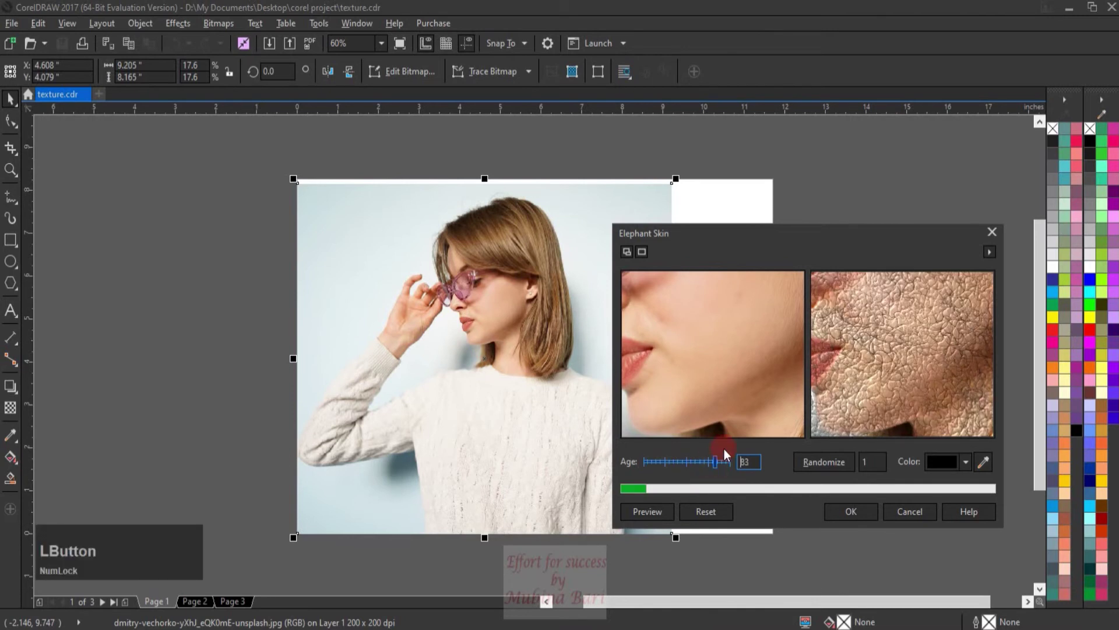
Randomize the Elephant Skin wrinkle pattern three times.
{"action": "scroll", "coordinate": [710, 385], "scroll_direction": "up", "scroll_amount": 1}
{"action": "scroll", "coordinate": [711, 386], "scroll_direction": "down", "scroll_amount": 3}
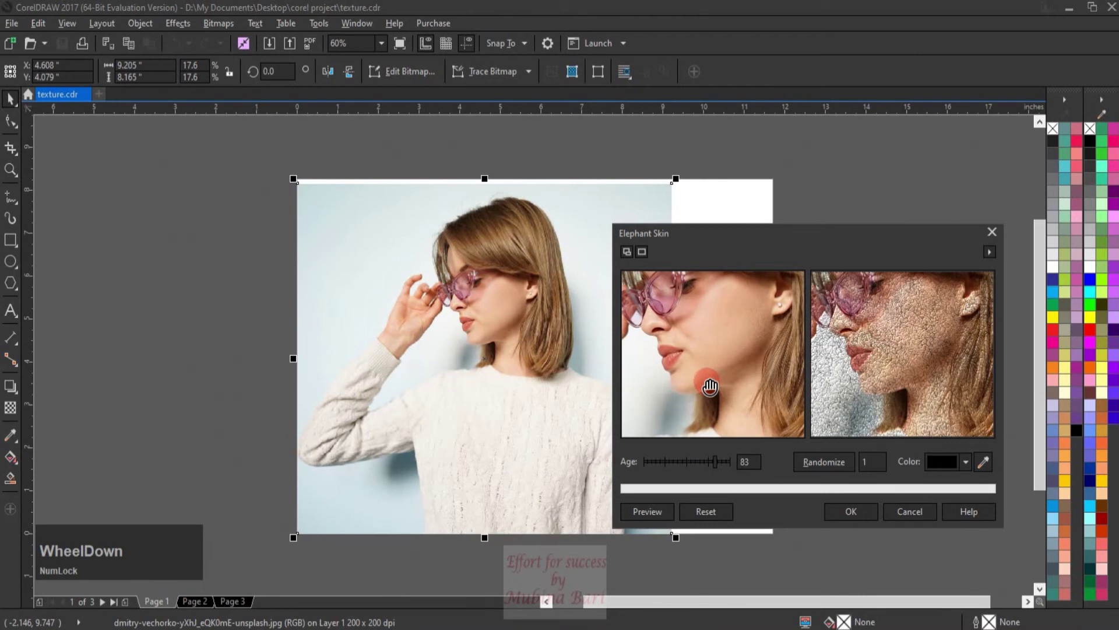
{"action": "scroll", "coordinate": [711, 386], "scroll_direction": "up", "scroll_amount": 1}
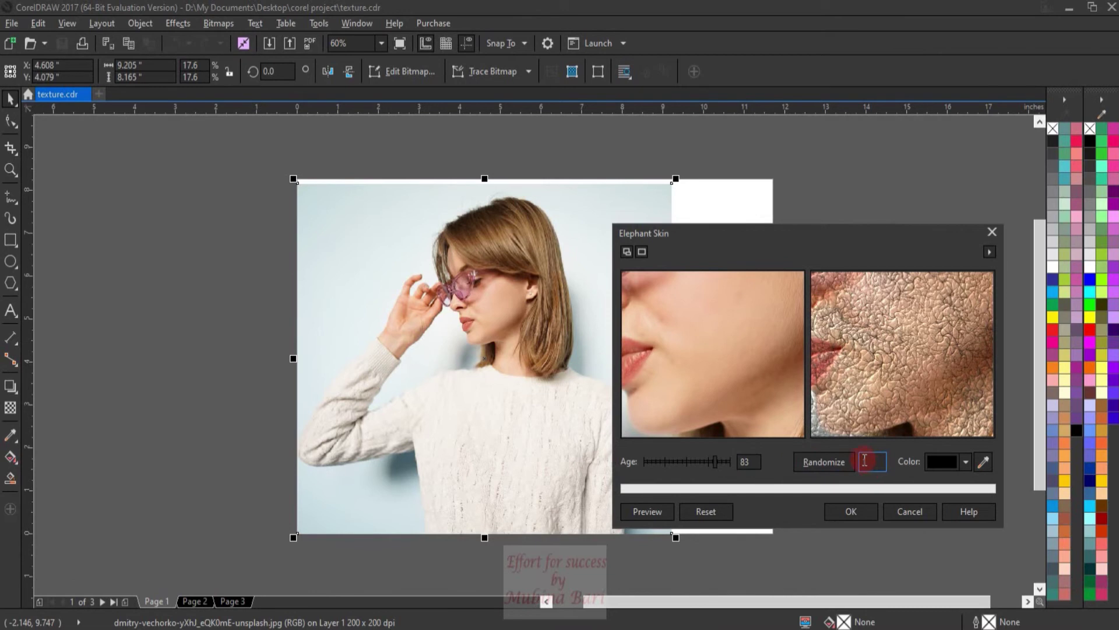
{"action": "left_click", "coordinate": [828, 466]}
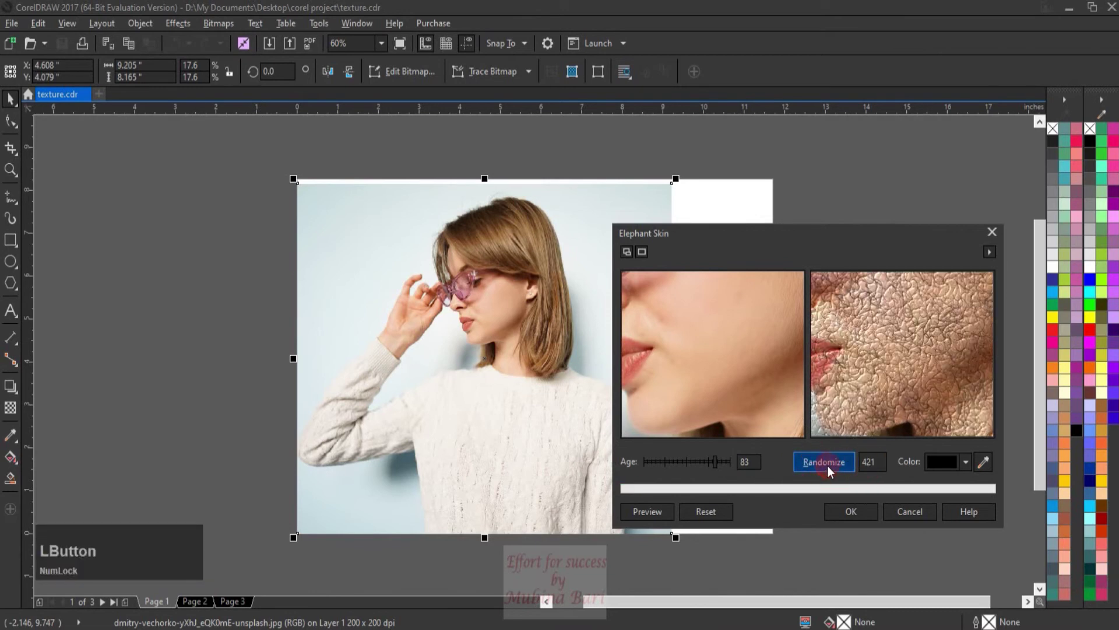
{"action": "left_click", "coordinate": [828, 465]}
{"action": "left_click", "coordinate": [828, 465]}
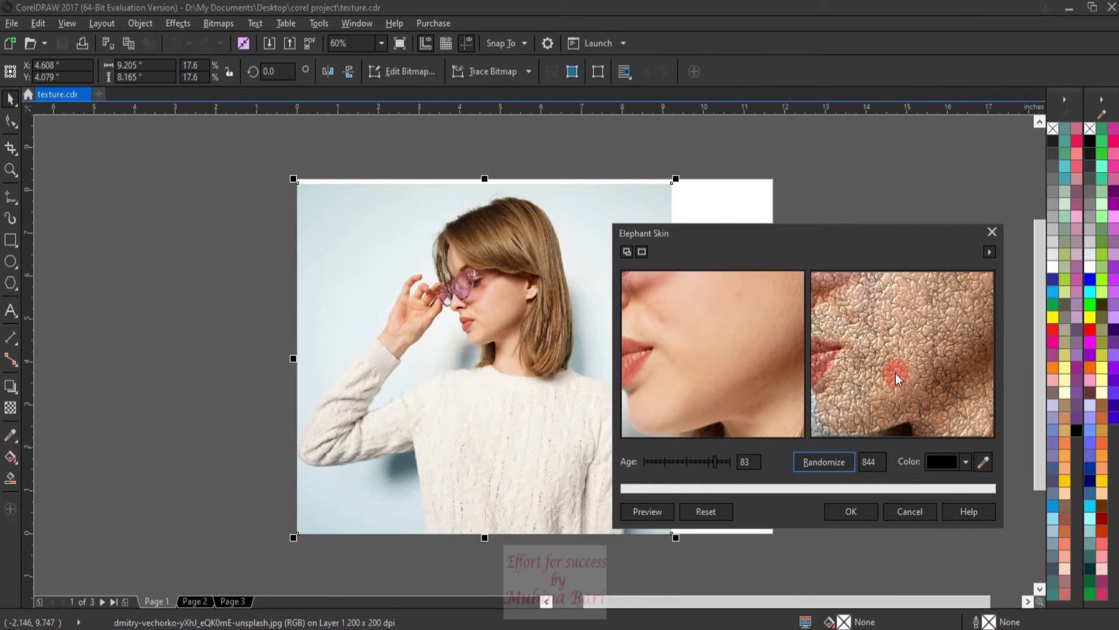
Set the Elephant Skin color to dark red #8C0808.
{"action": "left_click", "coordinate": [966, 462]}
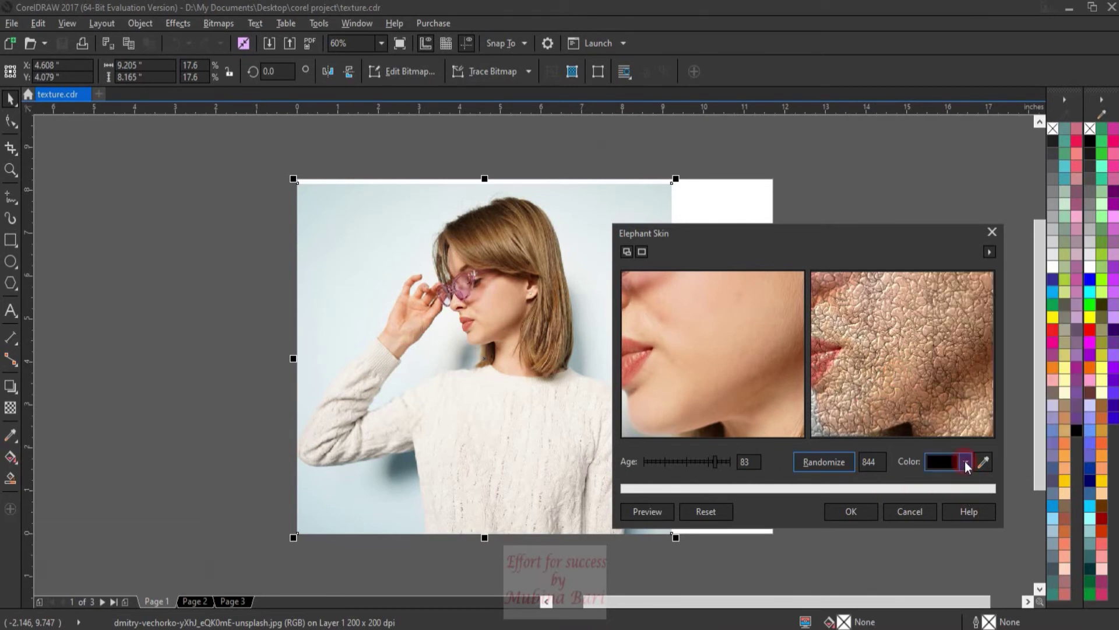
{"action": "left_click", "coordinate": [966, 462]}
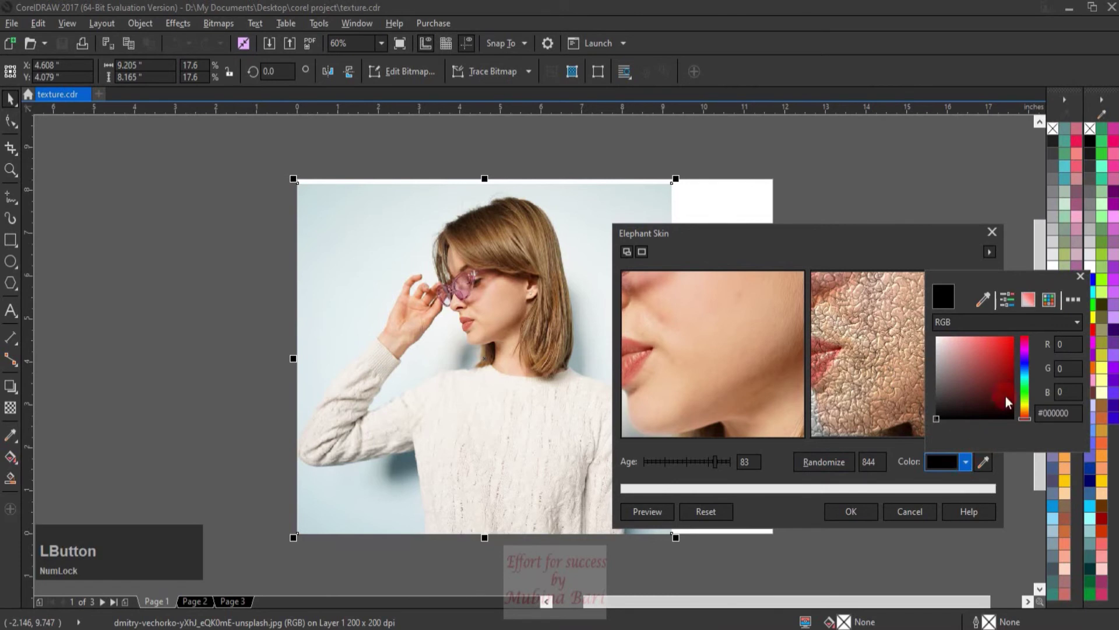
{"action": "left_click", "coordinate": [1009, 373]}
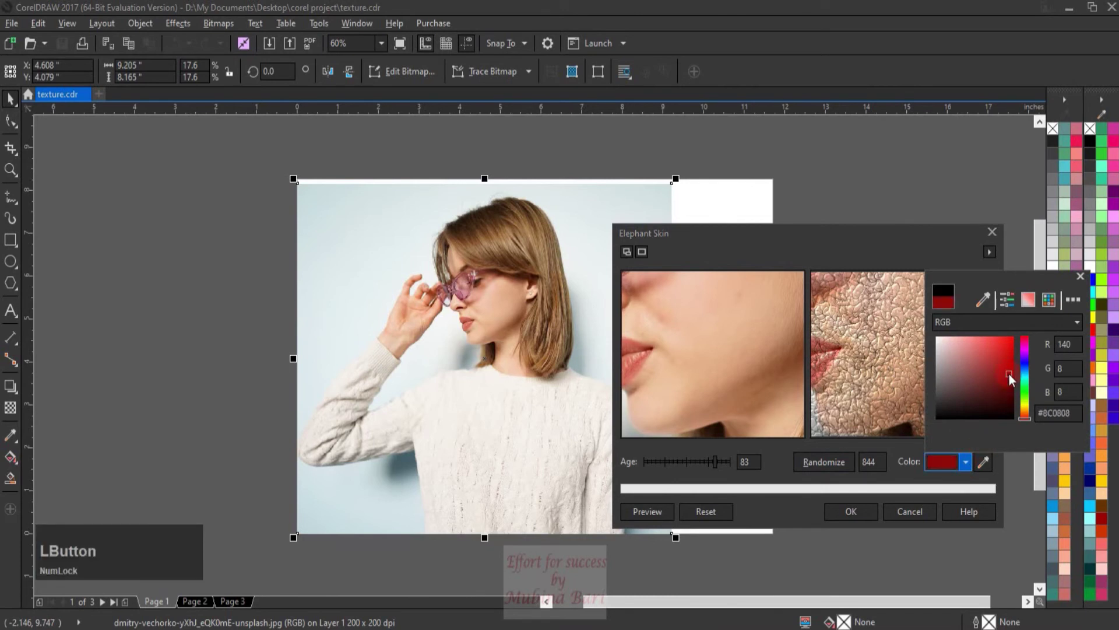
Try dark blue as the Elephant Skin color, and change it to near-black #030303.
{"action": "left_click", "coordinate": [1026, 366]}
{"action": "left_click", "coordinate": [896, 309]}
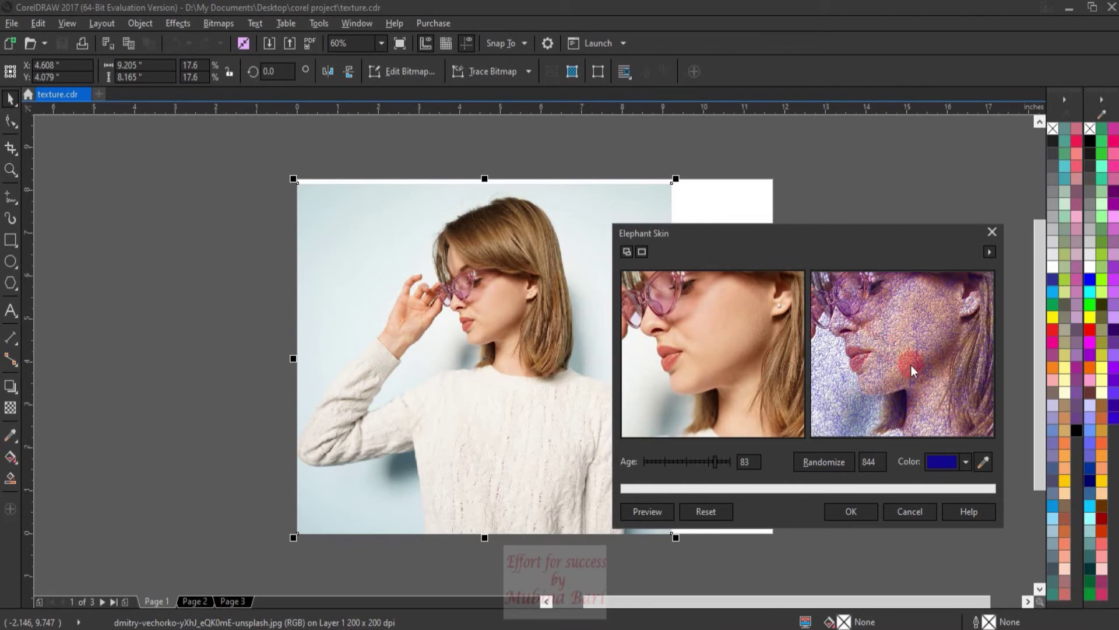
{"action": "left_click", "coordinate": [968, 462]}
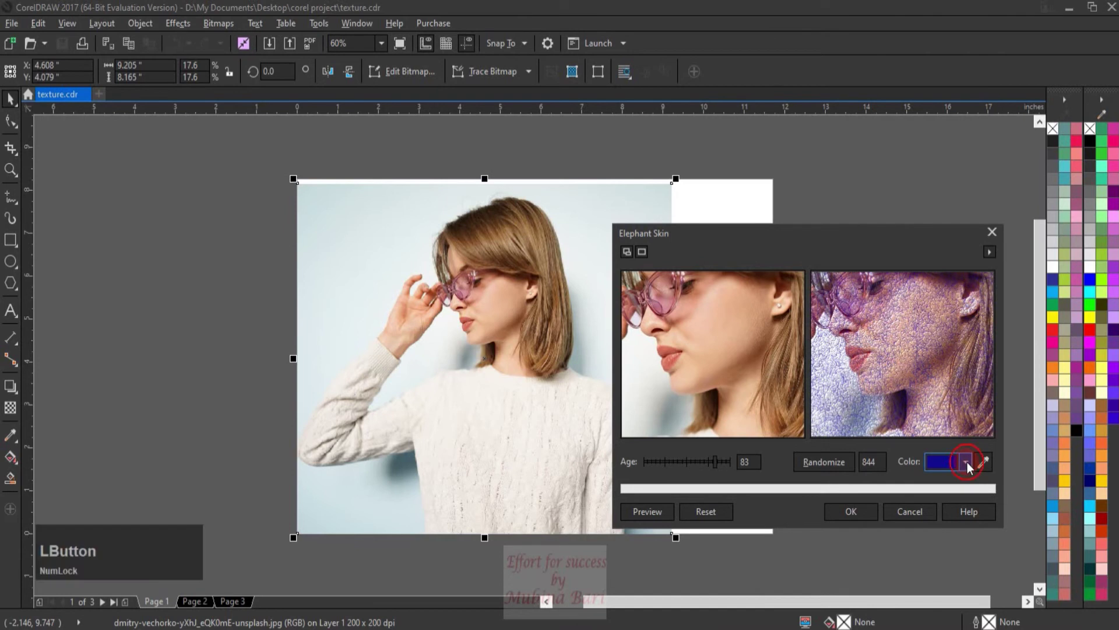
{"action": "left_click", "coordinate": [939, 418]}
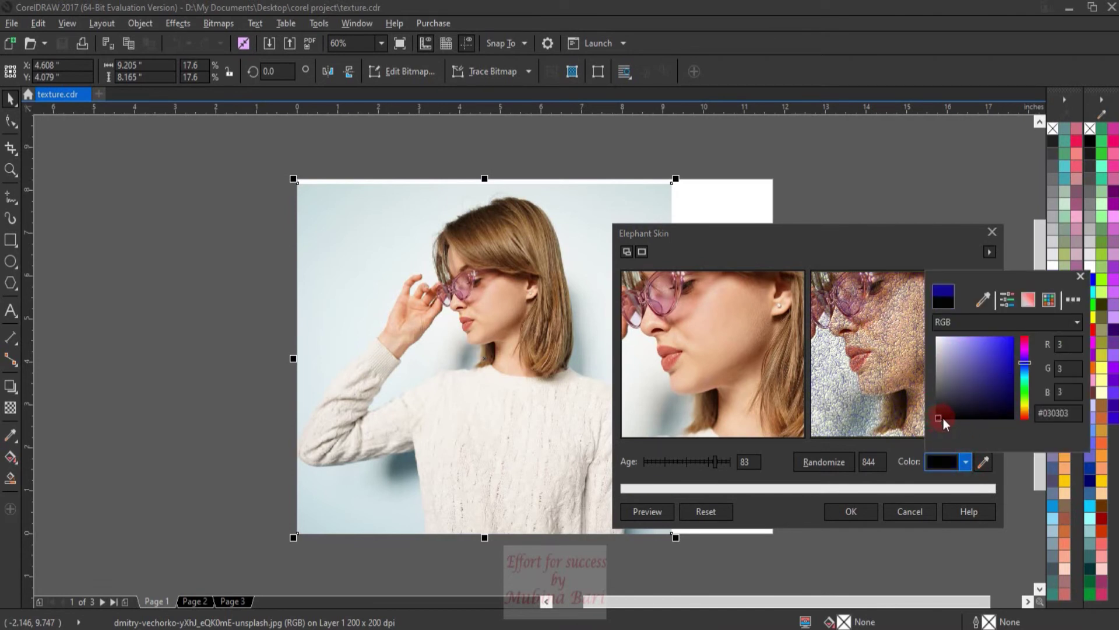
{"action": "left_click", "coordinate": [1078, 278]}
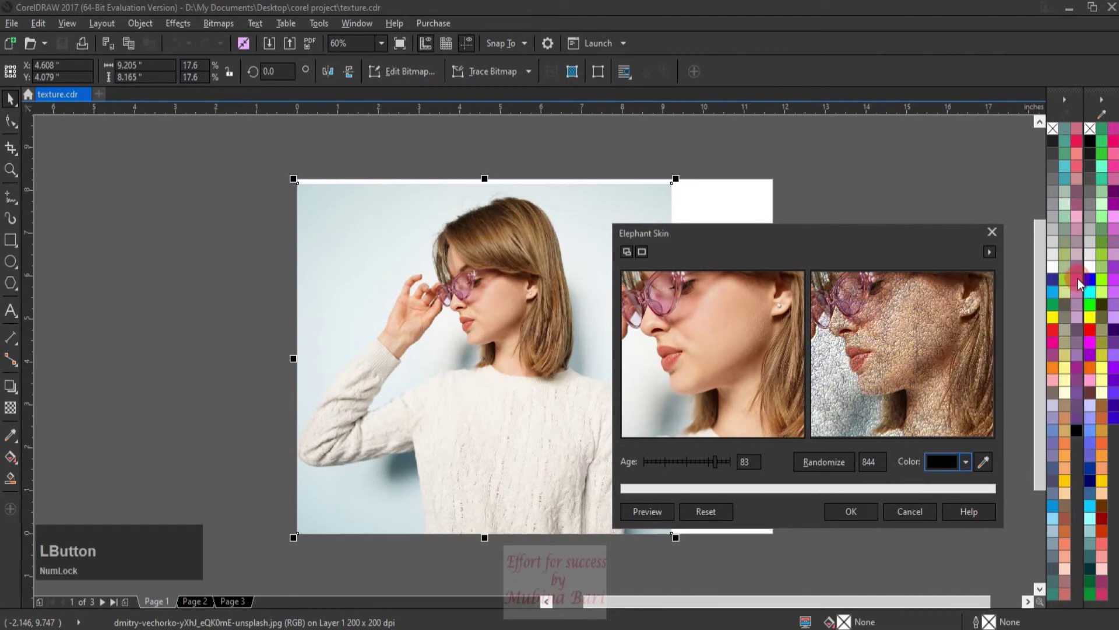
Check the Elephant Skin preview at different magnifications and discard the effect.
{"action": "scroll", "coordinate": [750, 358], "scroll_direction": "down", "scroll_amount": 3}
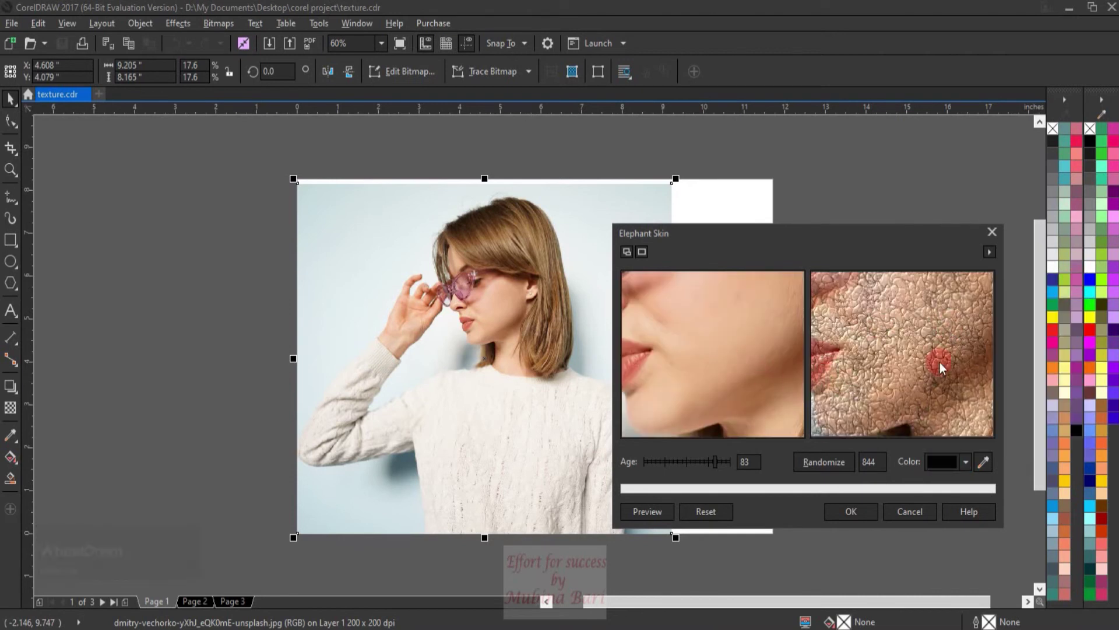
{"action": "left_click", "coordinate": [769, 353]}
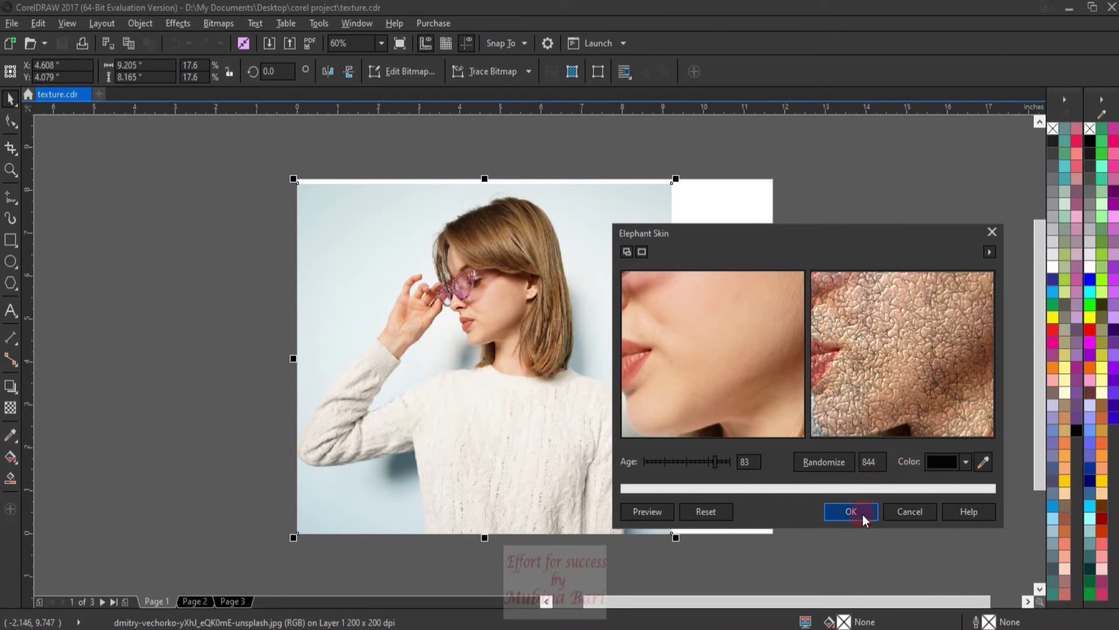
{"action": "left_click", "coordinate": [897, 508]}
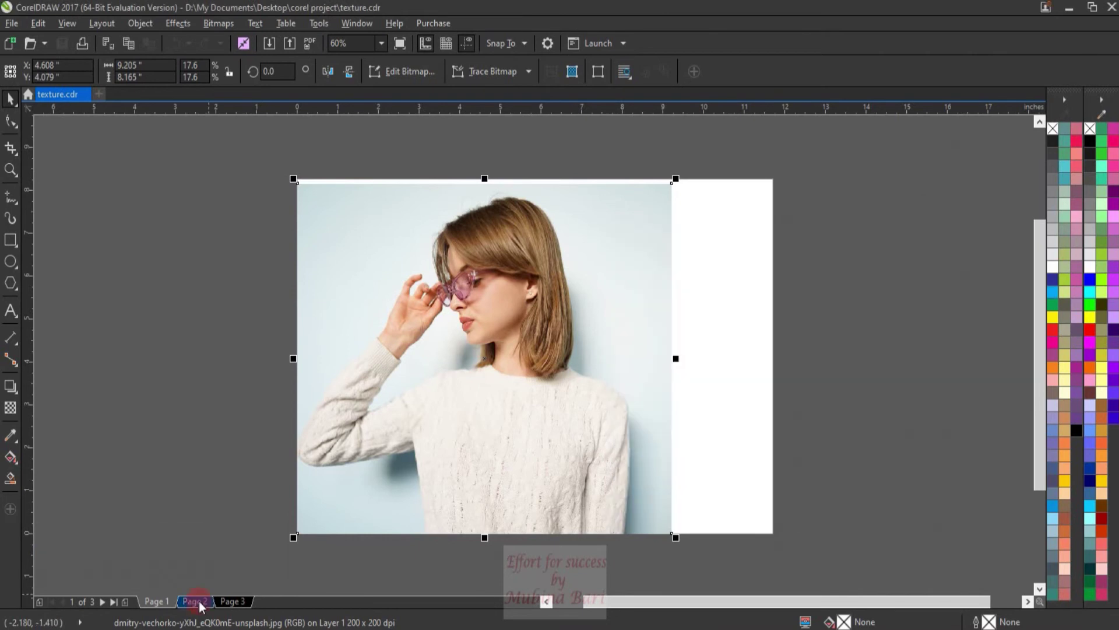
Select the photo of the woman sitting in the grass on Page 2 and open the Etching texture effect for it.
{"action": "left_click", "coordinate": [196, 601]}
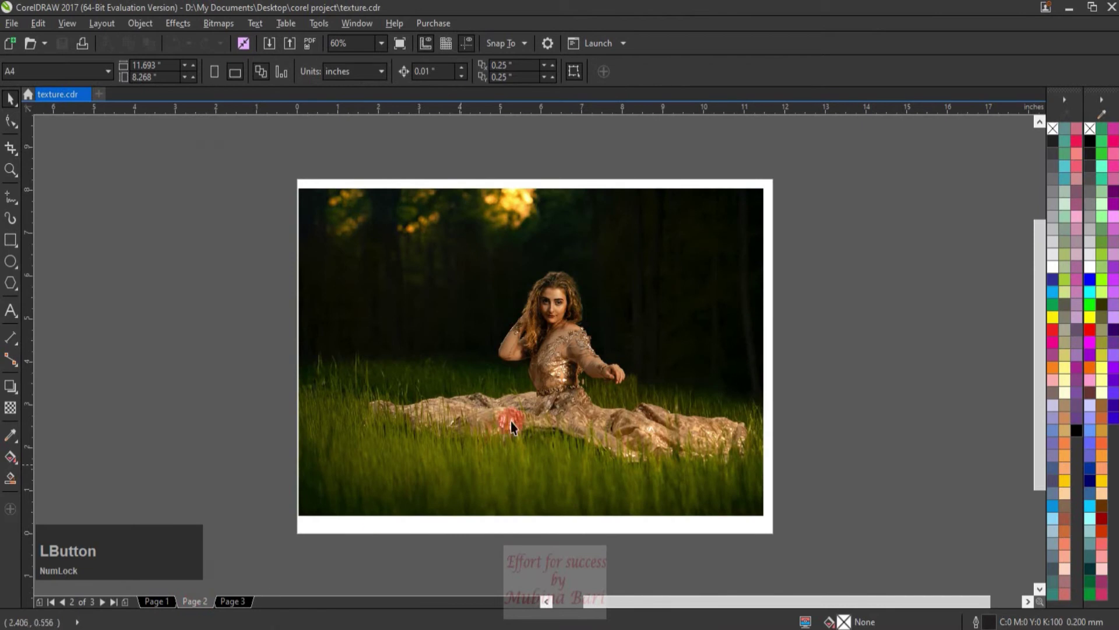
{"action": "left_click", "coordinate": [529, 380]}
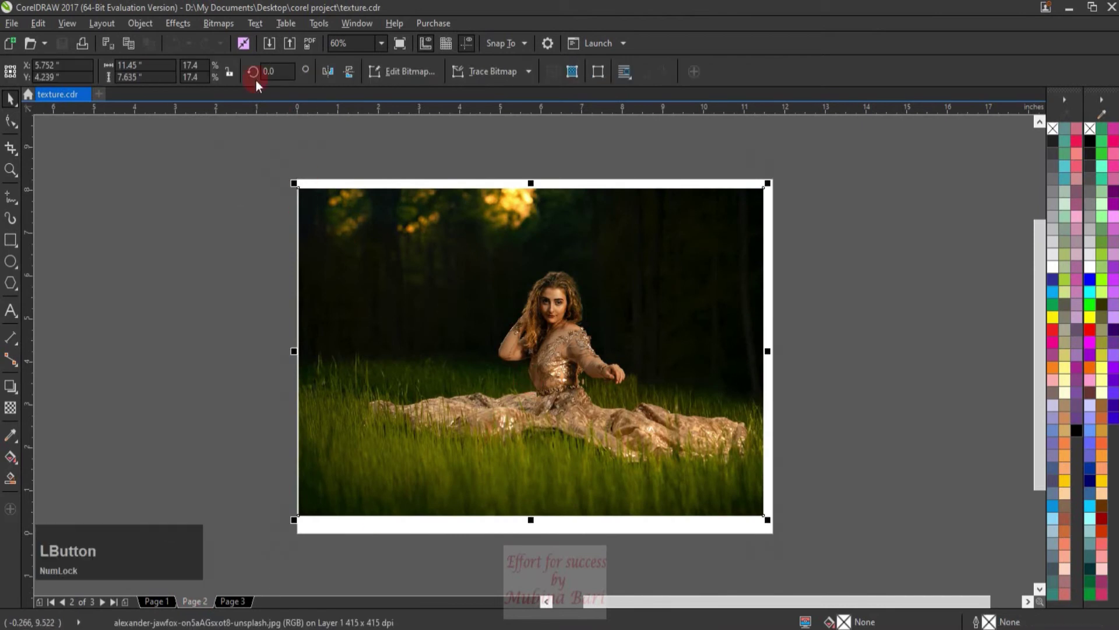
{"action": "left_click", "coordinate": [219, 23]}
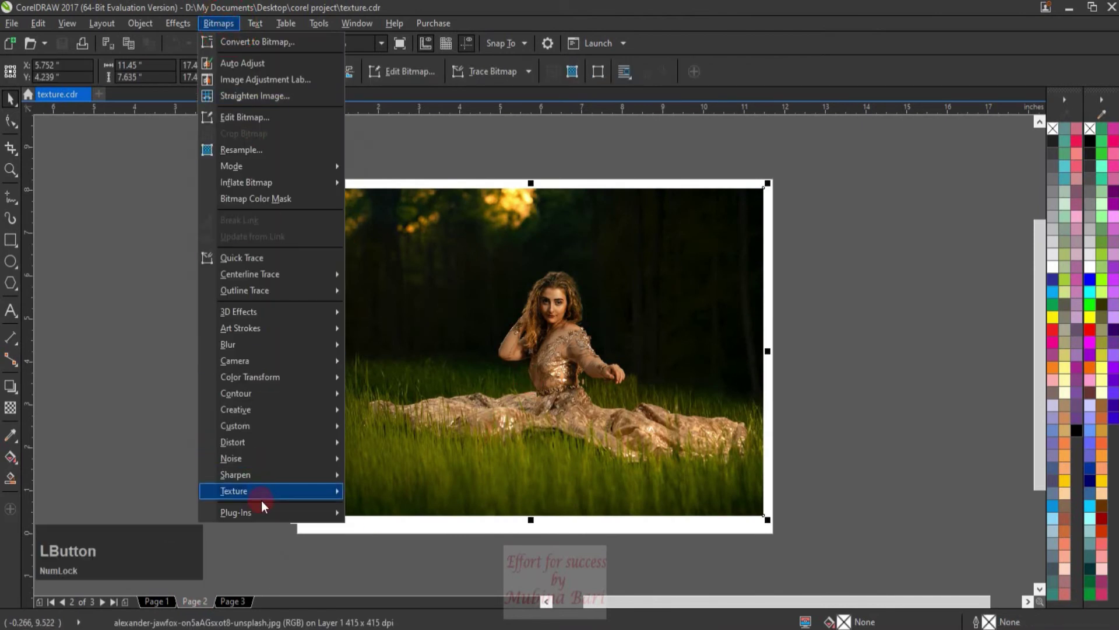
{"action": "mouse_move", "coordinate": [261, 501]}
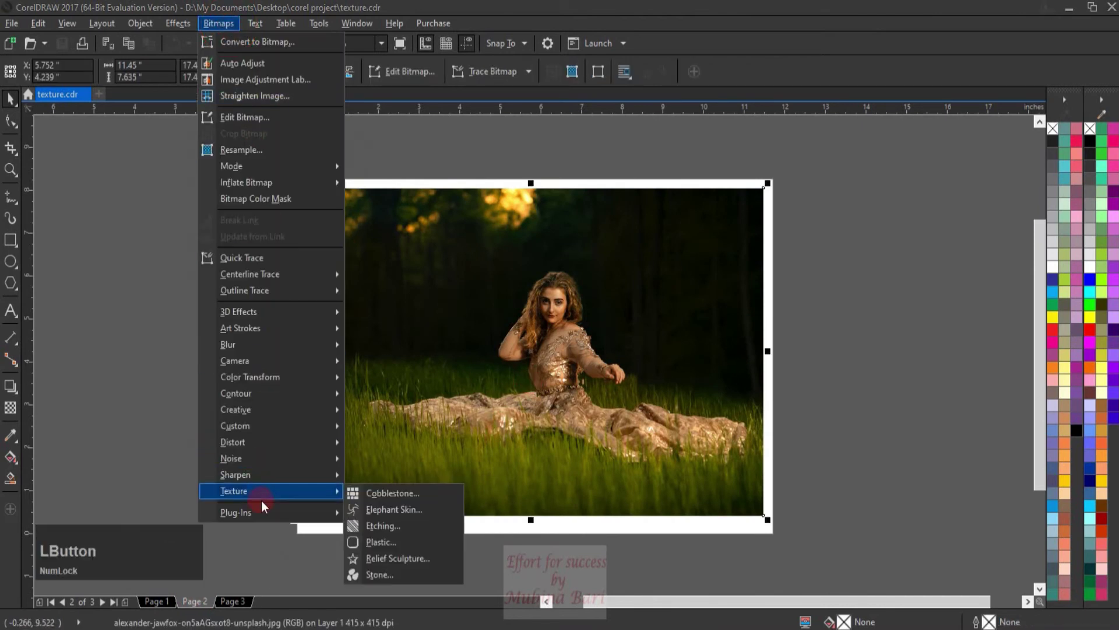
{"action": "left_click", "coordinate": [379, 526]}
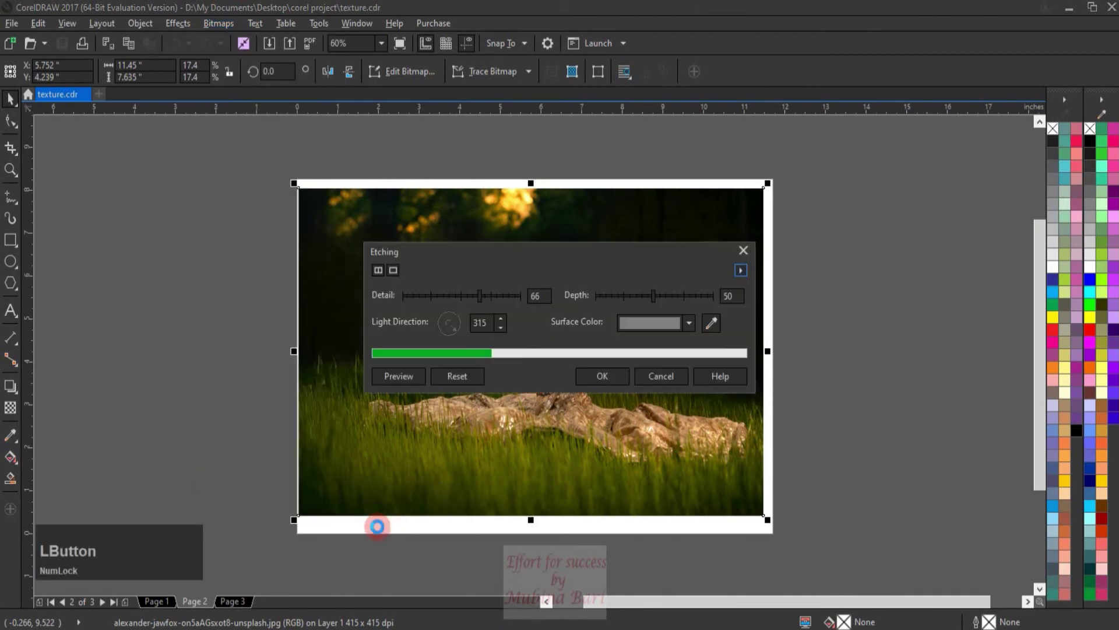
{"action": "left_click_drag", "start_coordinate": [550, 250], "coordinate": [872, 254]}
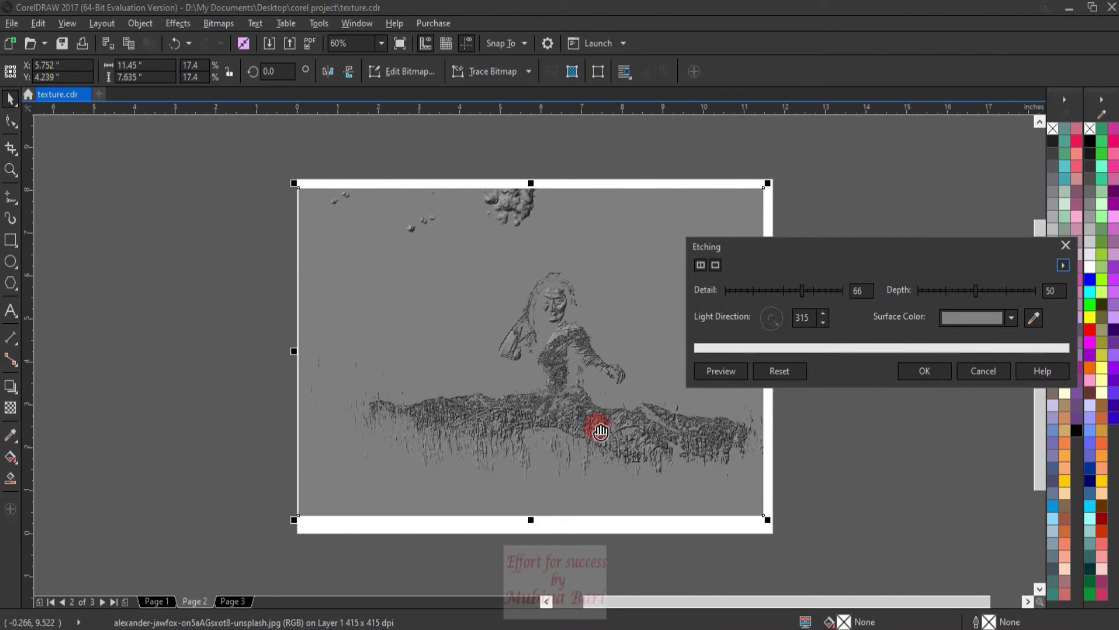
Set the Etching detail to 98 and the depth to 85.
{"action": "left_click", "coordinate": [832, 292]}
{"action": "left_click_drag", "start_coordinate": [832, 294], "coordinate": [841, 294]}
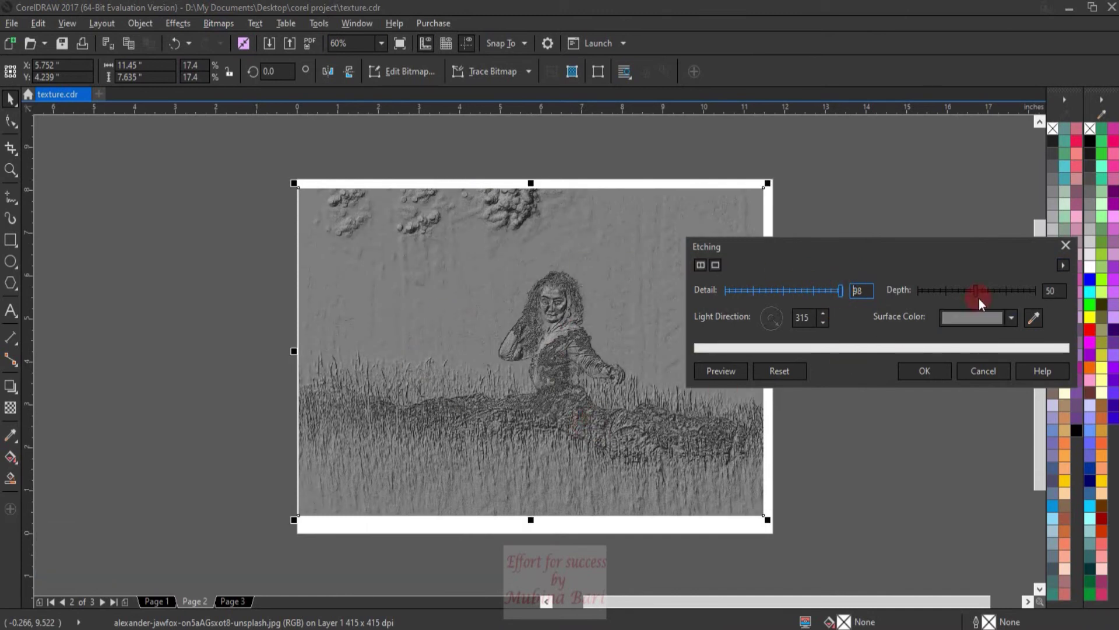
{"action": "left_click_drag", "start_coordinate": [1000, 292], "coordinate": [1022, 293]}
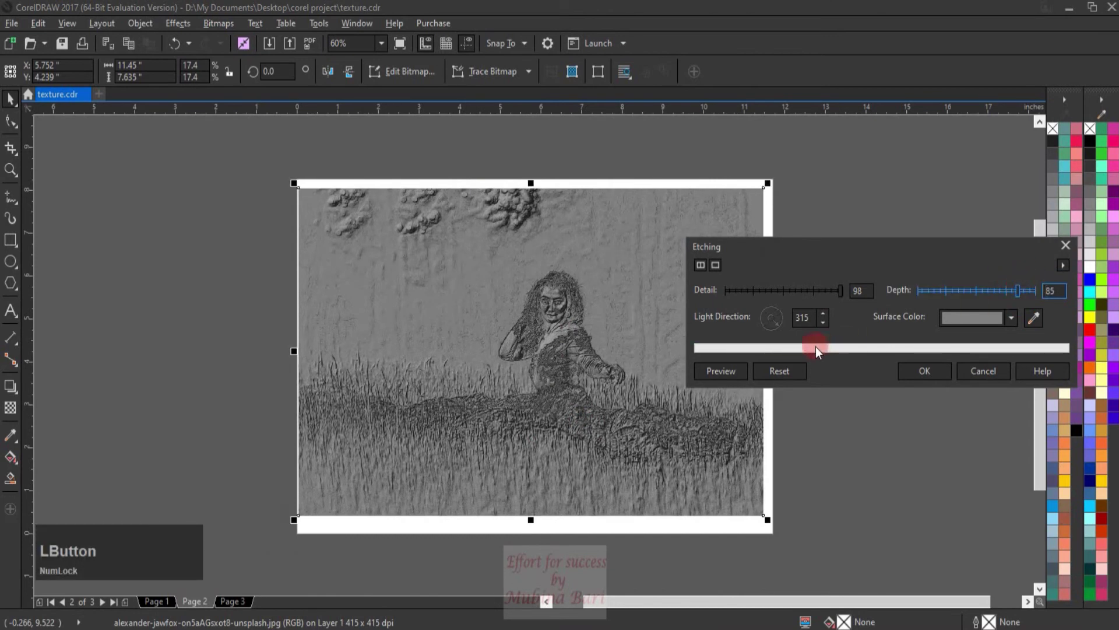
Try several Etching light directions, including 264, 202 and 252, and set the direction to 297.
{"action": "left_click", "coordinate": [778, 323]}
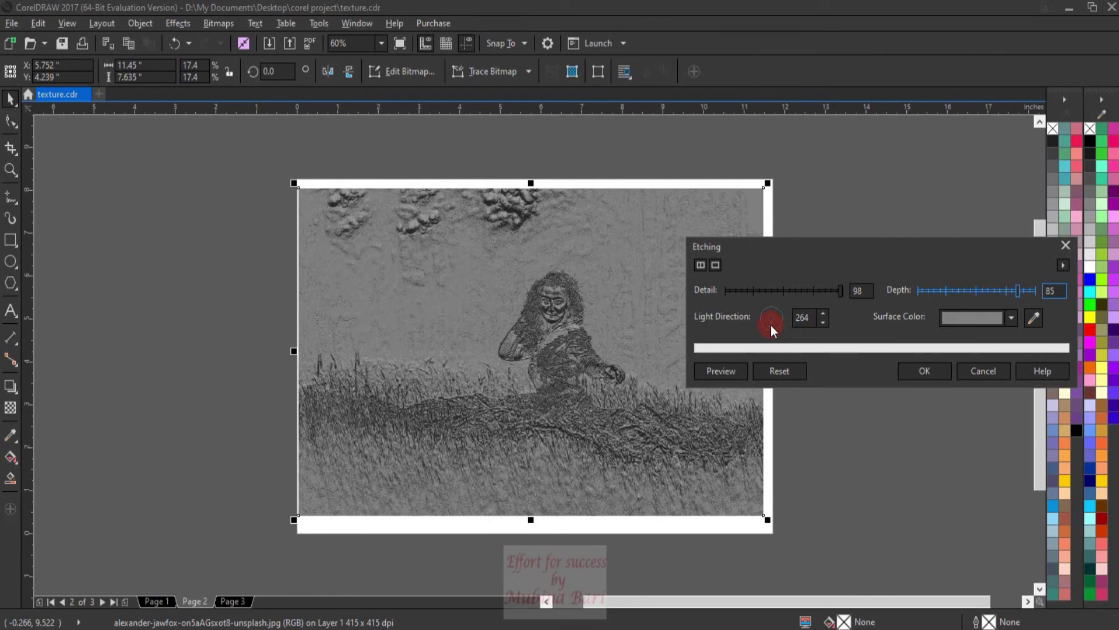
{"action": "left_click_drag", "start_coordinate": [769, 325], "coordinate": [761, 323]}
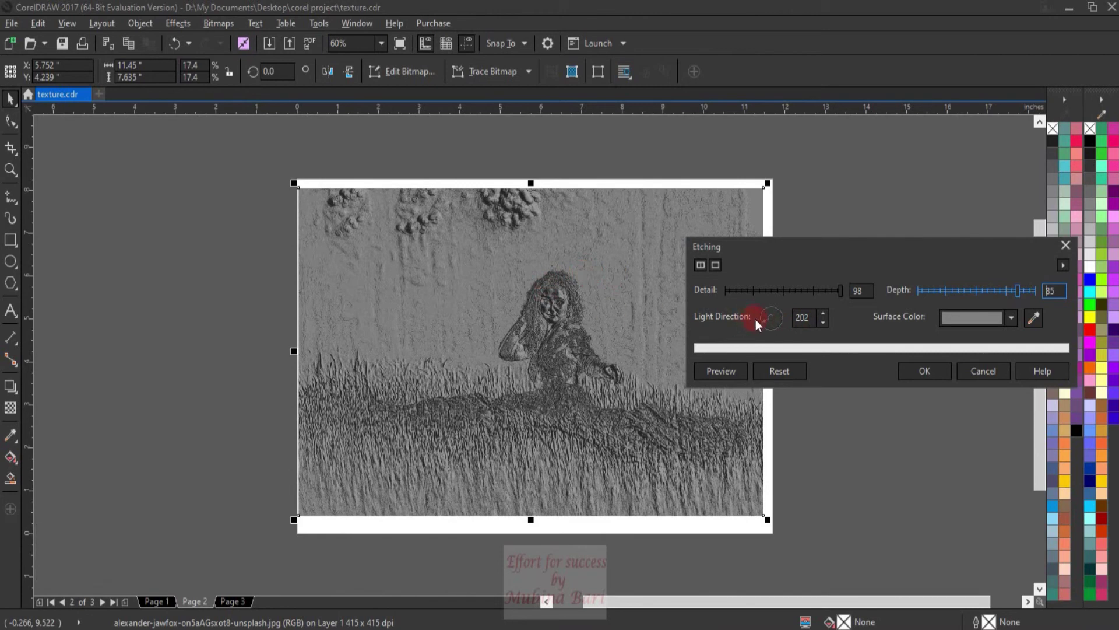
{"action": "left_click_drag", "start_coordinate": [761, 322], "coordinate": [767, 332]}
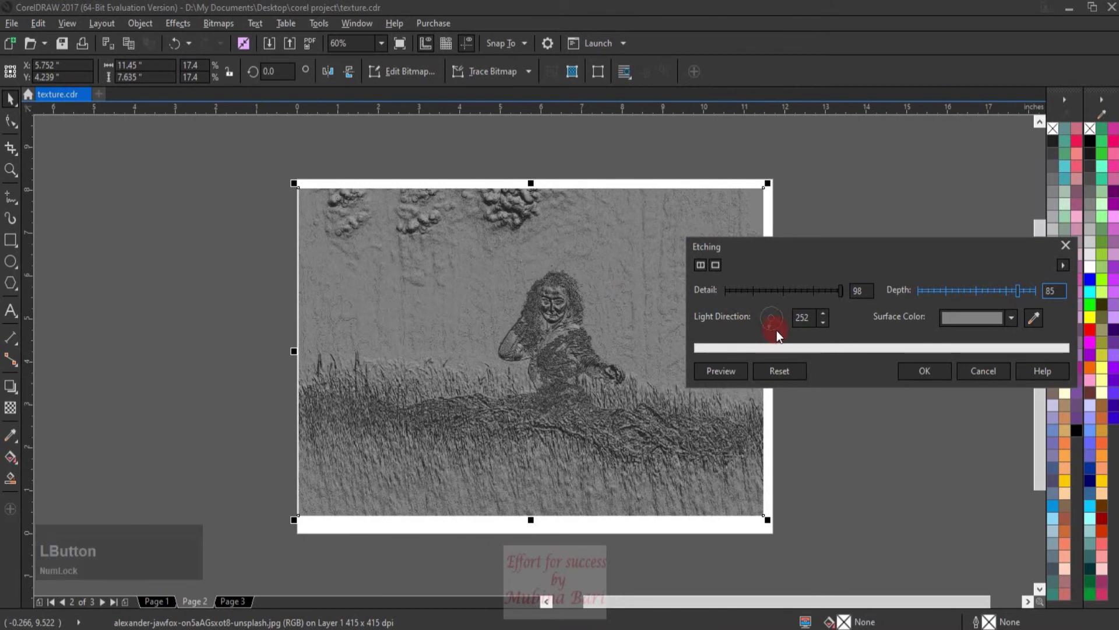
{"action": "left_click_drag", "start_coordinate": [772, 330], "coordinate": [777, 326]}
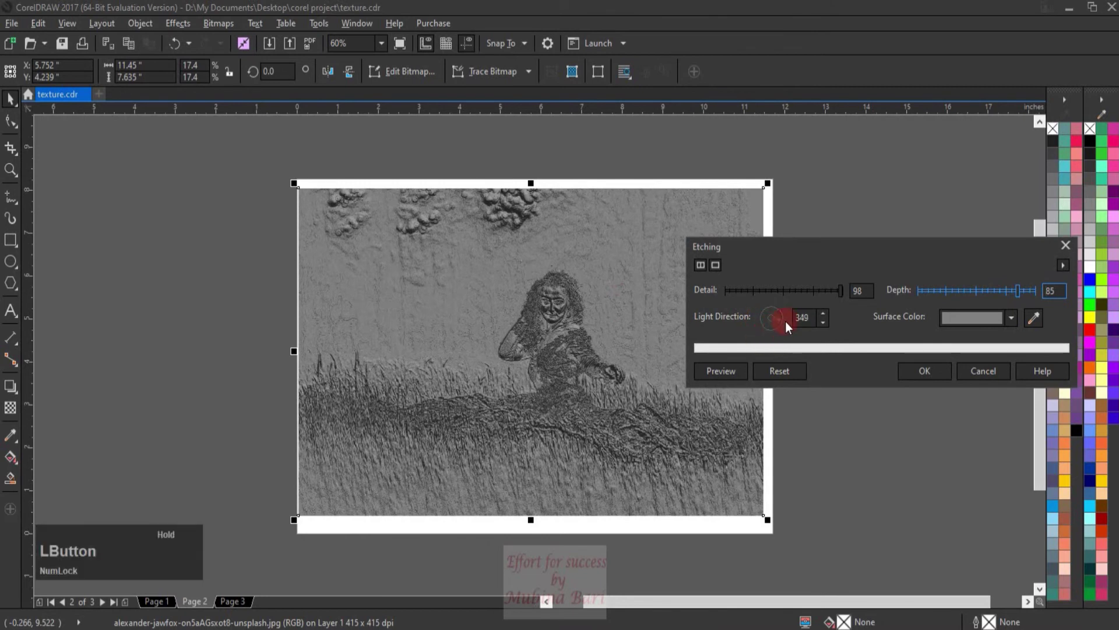
{"action": "left_click", "coordinate": [771, 330]}
{"action": "left_click_drag", "start_coordinate": [768, 329], "coordinate": [785, 321]}
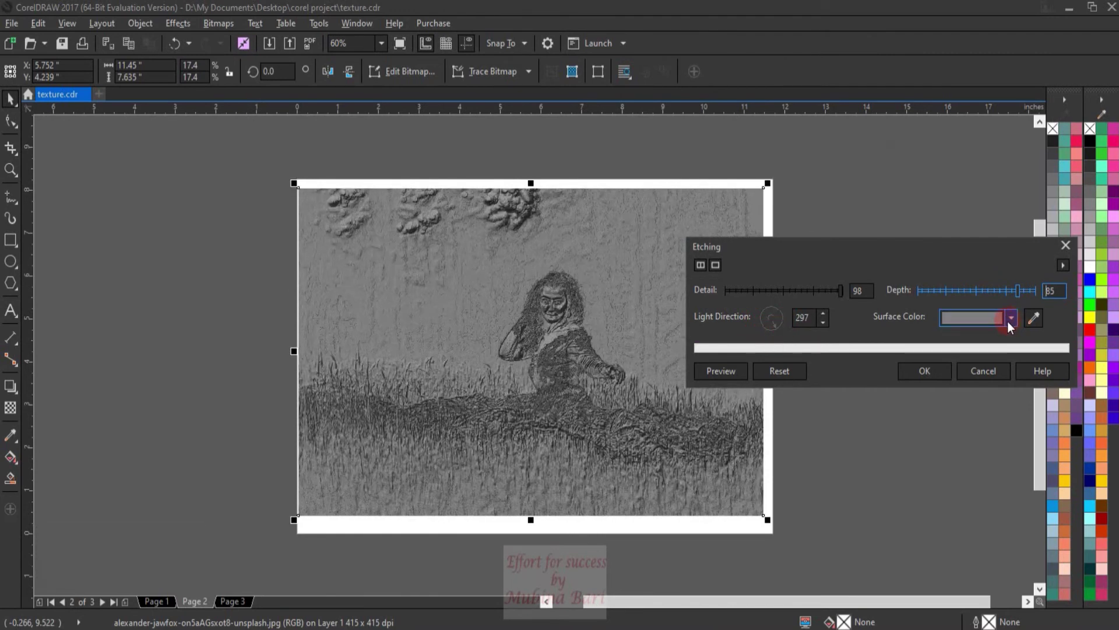
Set the Etching surface color to bright green #0BEB03.
{"action": "left_click", "coordinate": [1011, 321]}
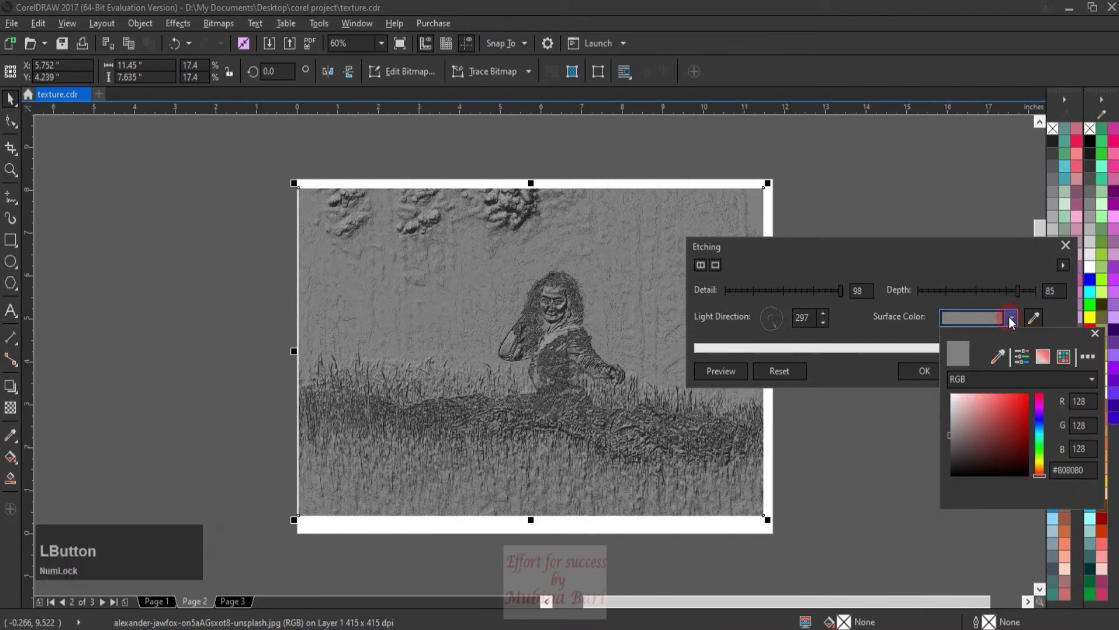
{"action": "left_click", "coordinate": [1041, 448]}
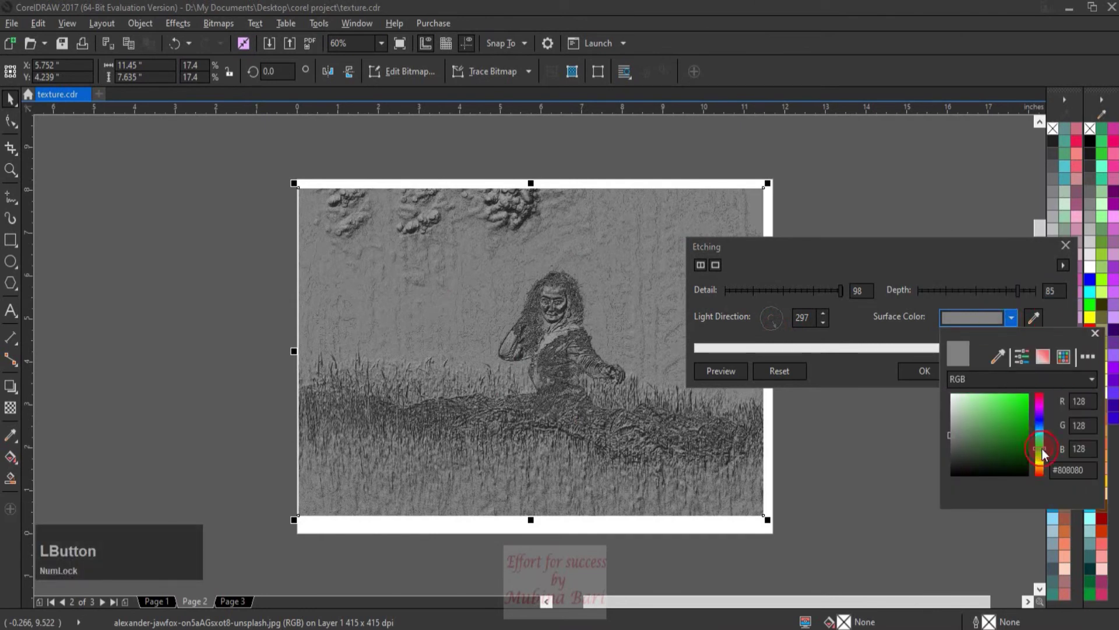
{"action": "left_click", "coordinate": [1028, 400]}
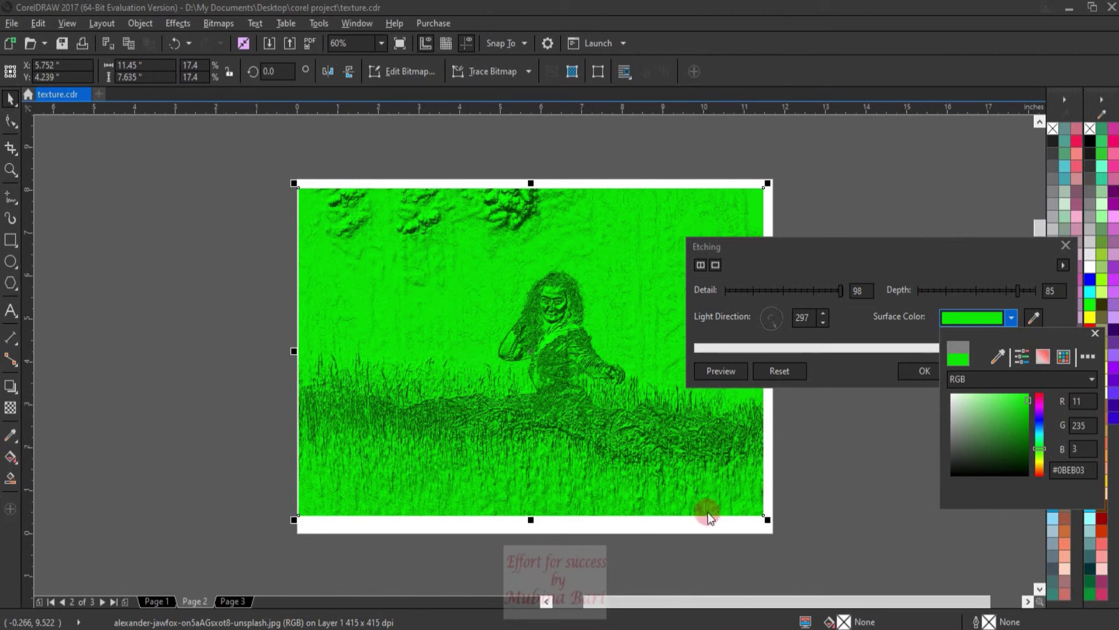
Try dark gray #5F635F as the Etching surface color, and change it to a light gray.
{"action": "left_click", "coordinate": [954, 444]}
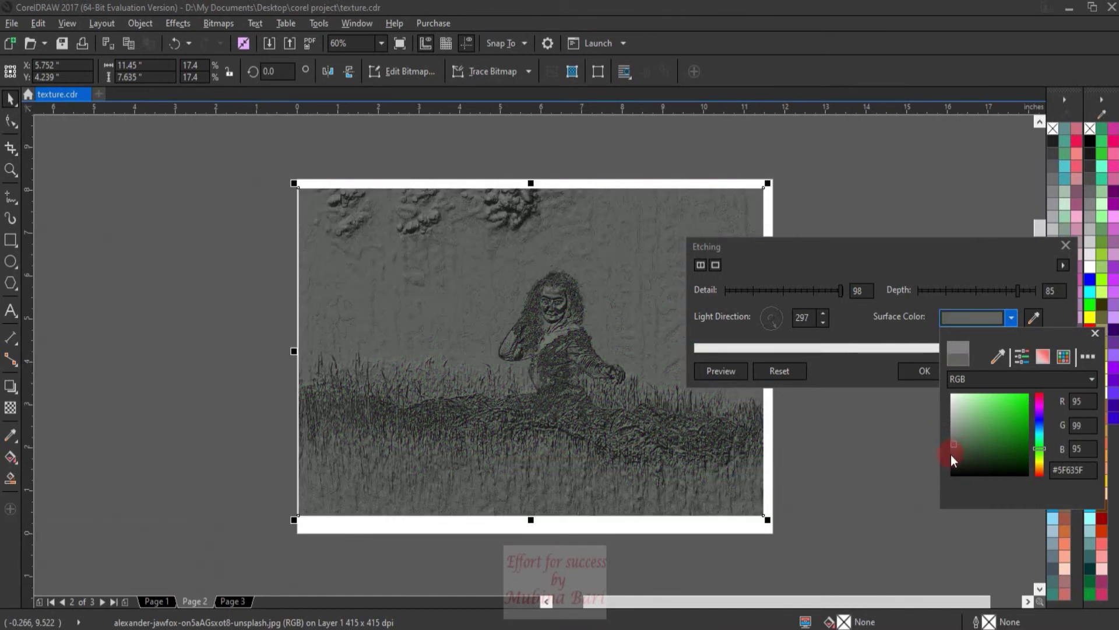
{"action": "left_click", "coordinate": [951, 455]}
{"action": "left_click", "coordinate": [1095, 333]}
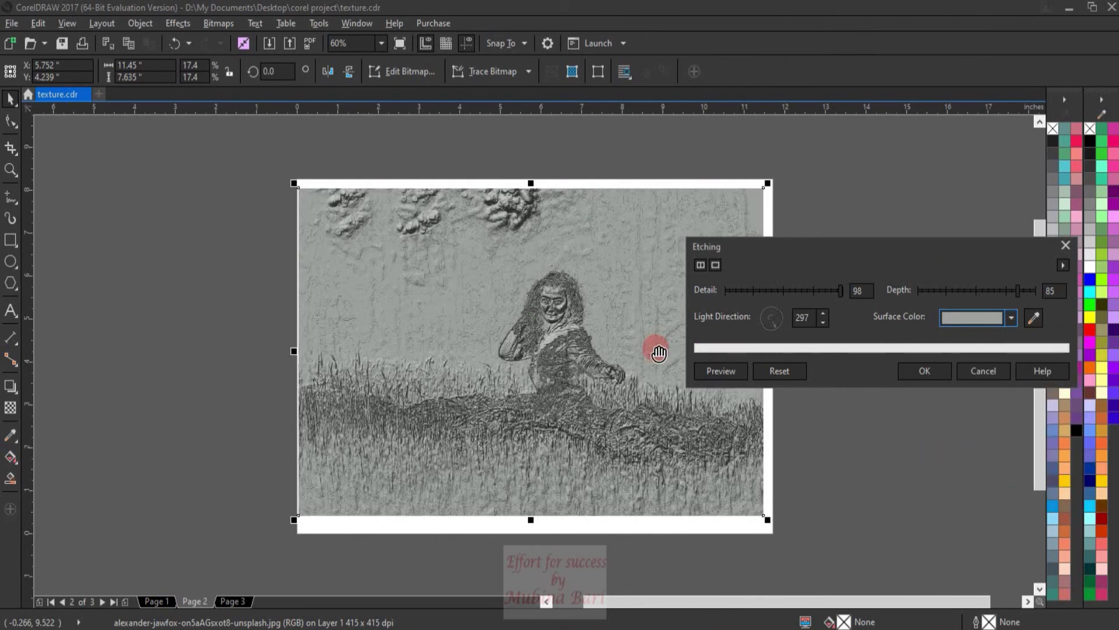
Preview the Etching effect on the photo and cancel it without applying.
{"action": "left_click", "coordinate": [708, 375]}
{"action": "left_click", "coordinate": [919, 371]}
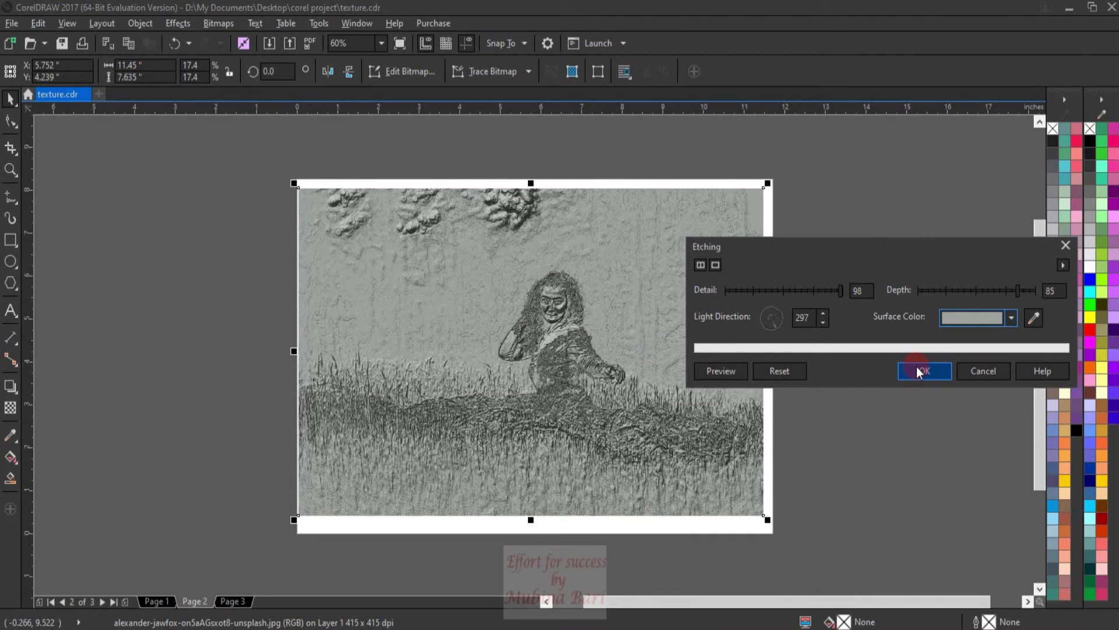
{"action": "left_click", "coordinate": [986, 372]}
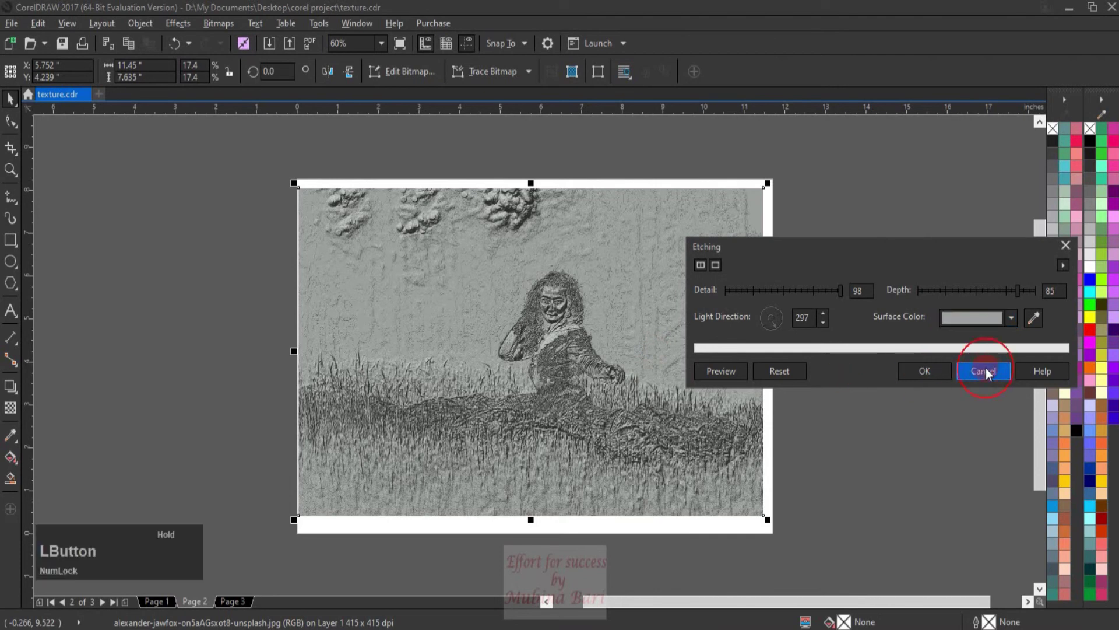
Open the Plastic texture effect for the photo and frame the woman's face in before-and-after previews.
{"action": "left_click", "coordinate": [213, 27]}
{"action": "mouse_move", "coordinate": [243, 495]}
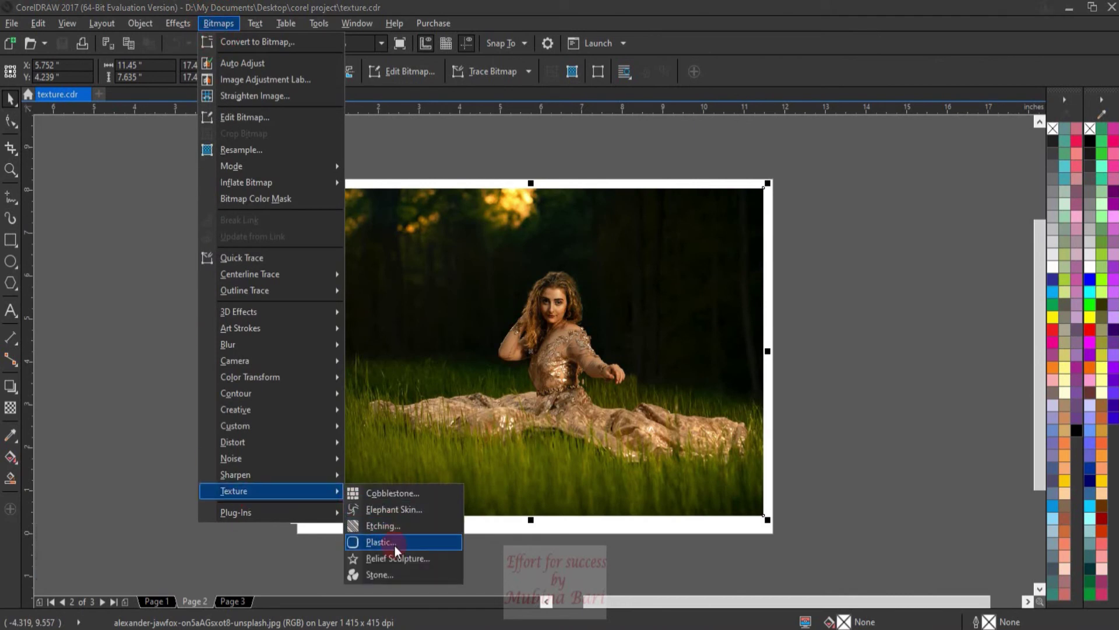
{"action": "left_click", "coordinate": [380, 542]}
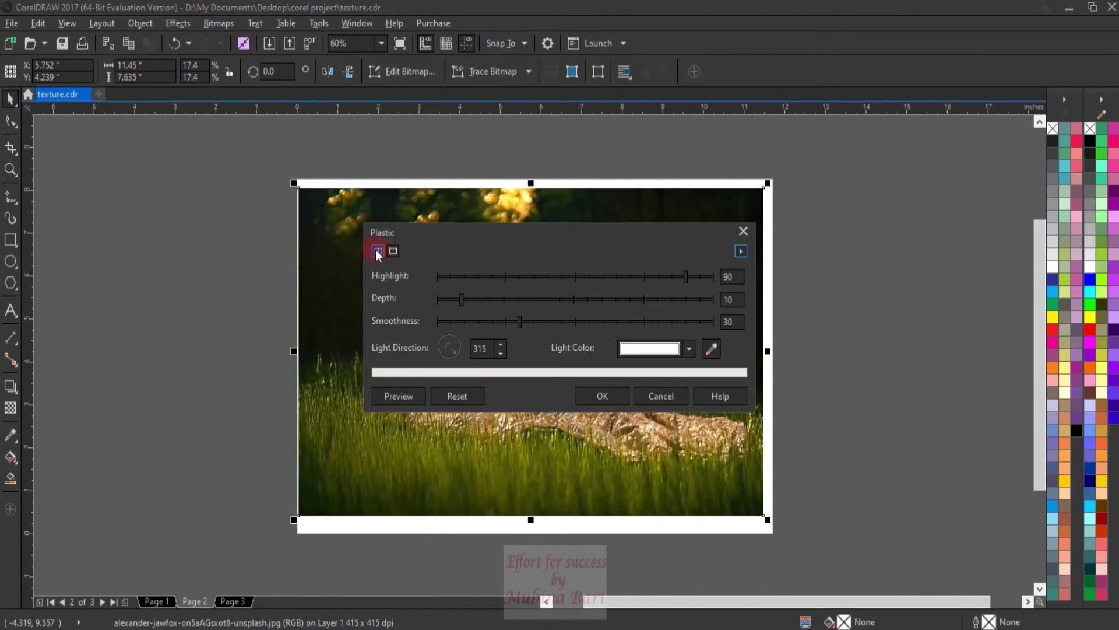
{"action": "left_click_drag", "start_coordinate": [483, 229], "coordinate": [728, 222]}
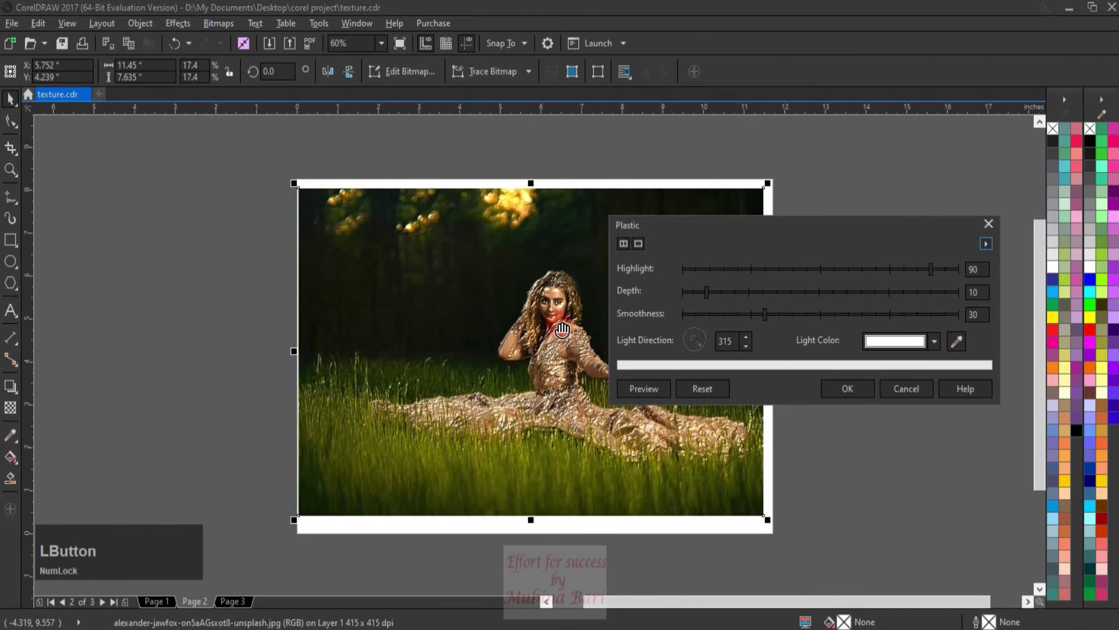
{"action": "left_click", "coordinate": [624, 244]}
{"action": "left_click", "coordinate": [720, 347]}
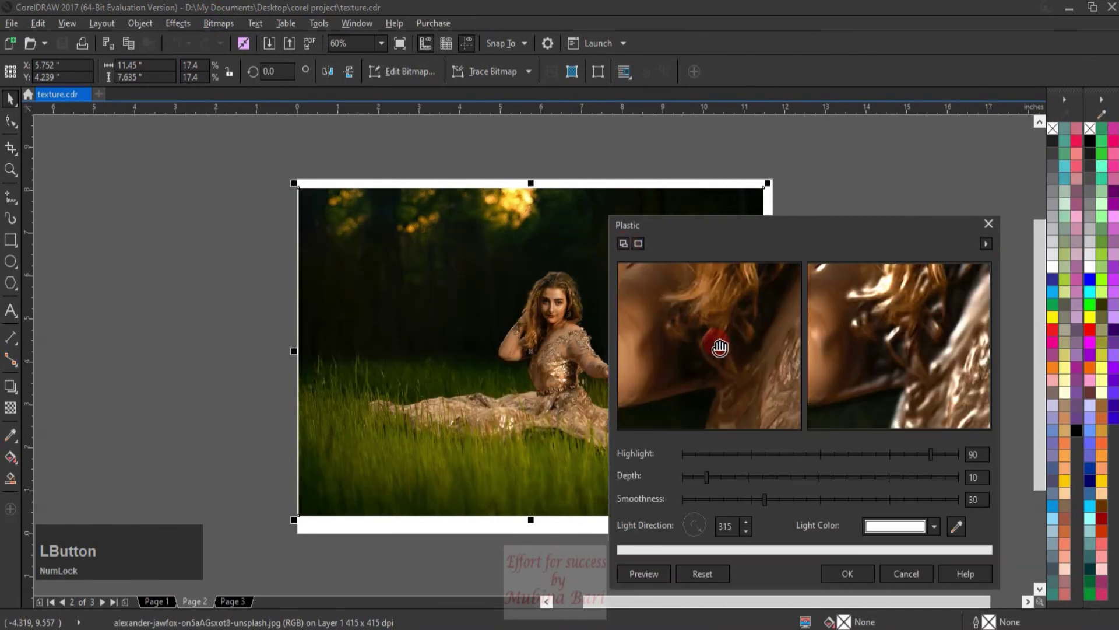
{"action": "scroll", "coordinate": [720, 347], "scroll_direction": "up", "scroll_amount": 1}
{"action": "scroll", "coordinate": [720, 347], "scroll_direction": "down", "scroll_amount": 3}
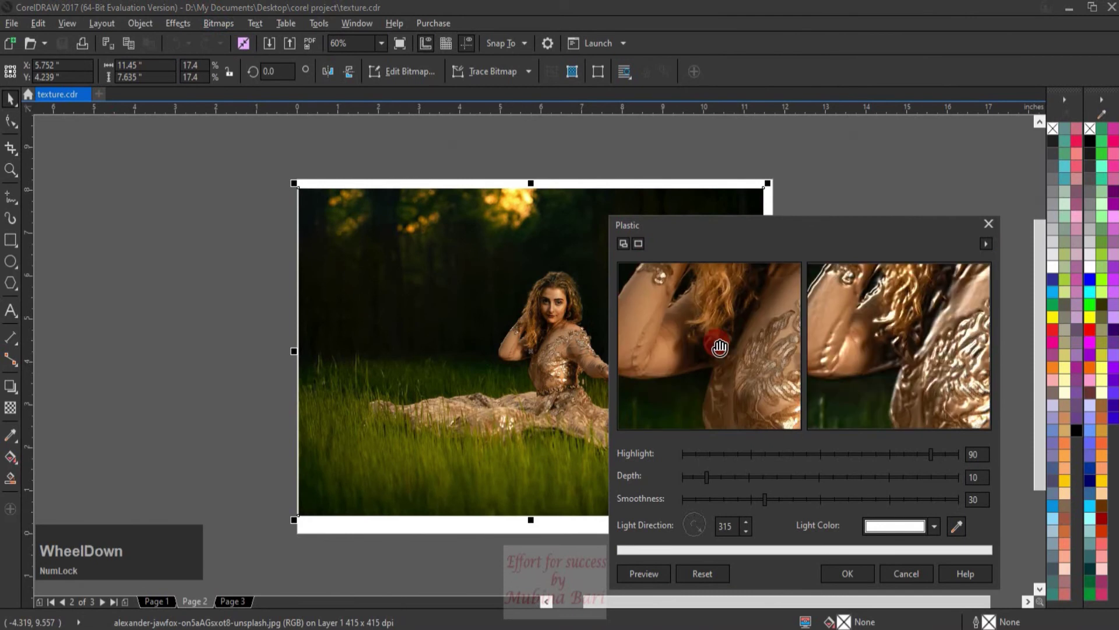
{"action": "left_click_drag", "start_coordinate": [720, 347], "coordinate": [851, 362]}
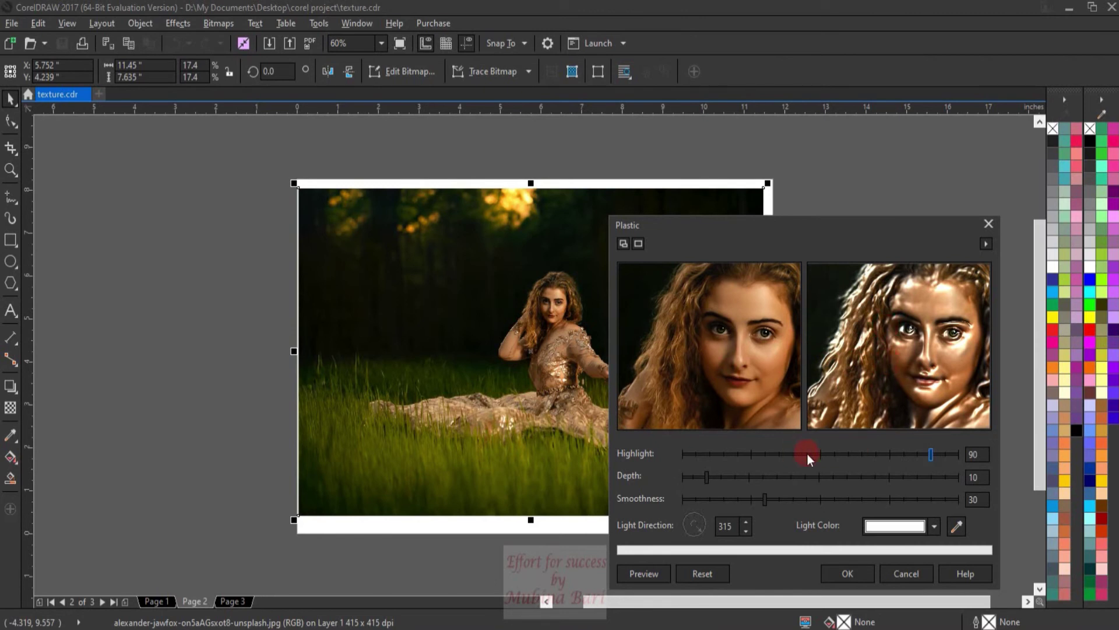
Try Plastic highlight levels between 96 and 66 on the portrait, and settle on 89.
{"action": "left_click", "coordinate": [948, 452]}
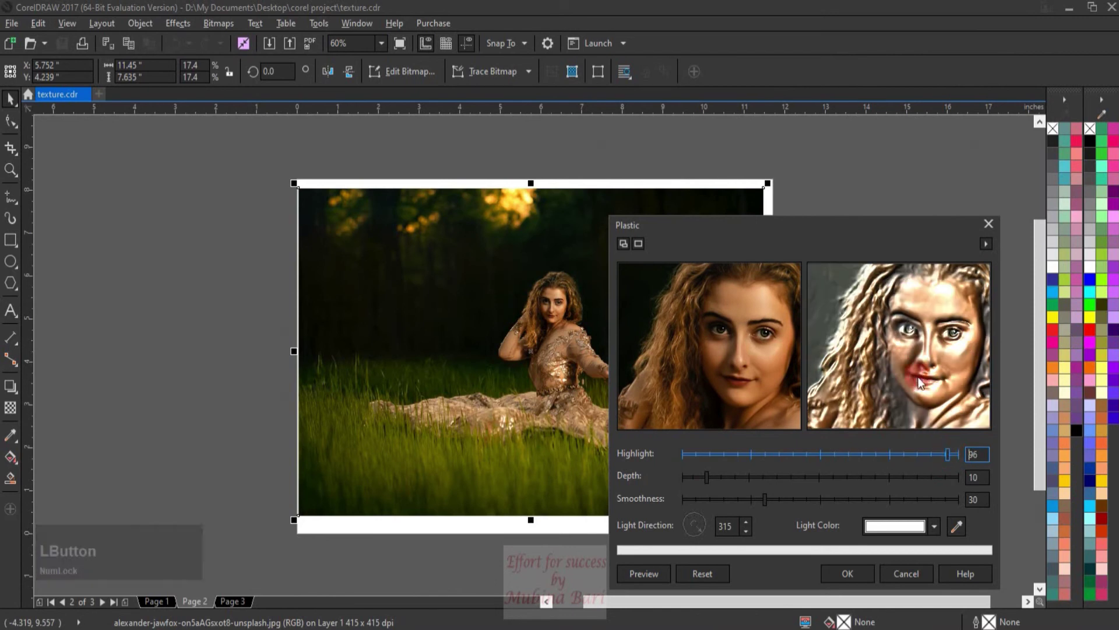
{"action": "left_click", "coordinate": [926, 451]}
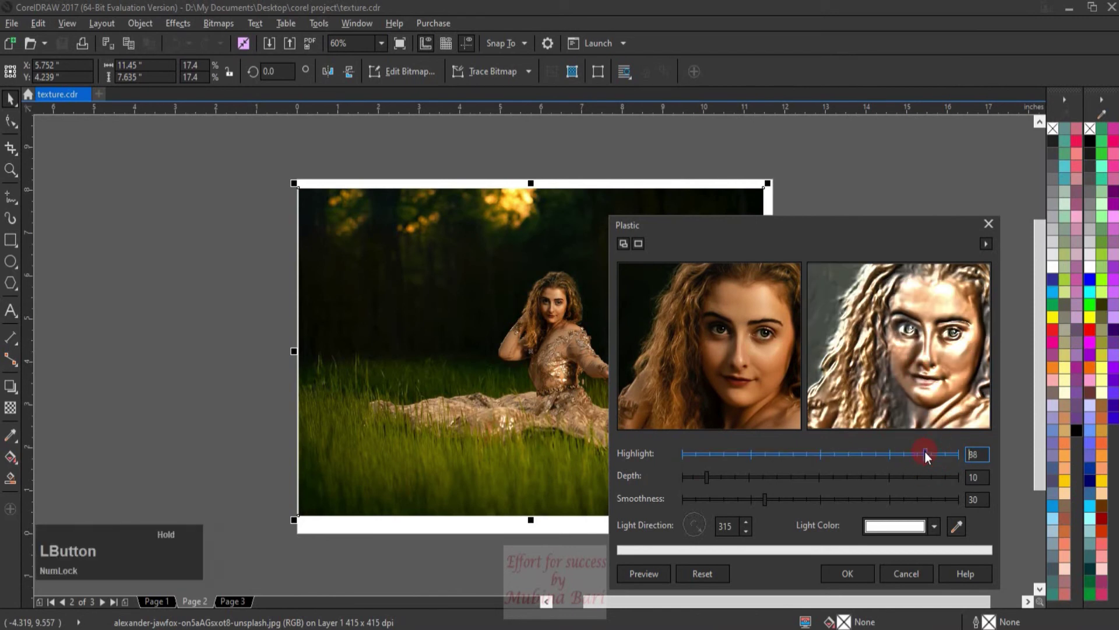
{"action": "left_click", "coordinate": [912, 453]}
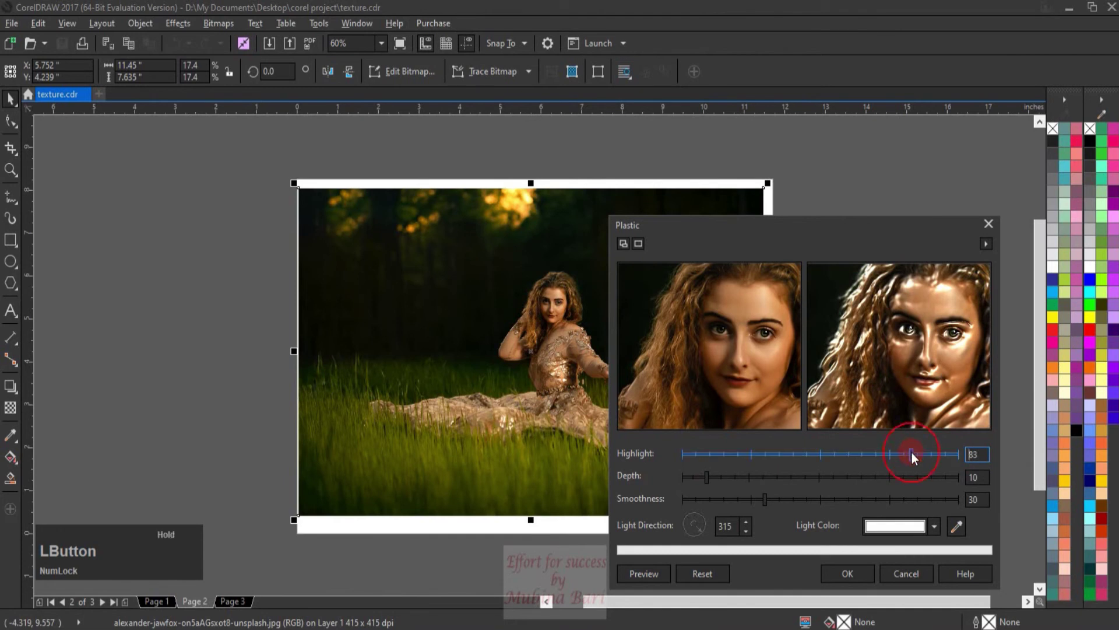
{"action": "left_click", "coordinate": [884, 452]}
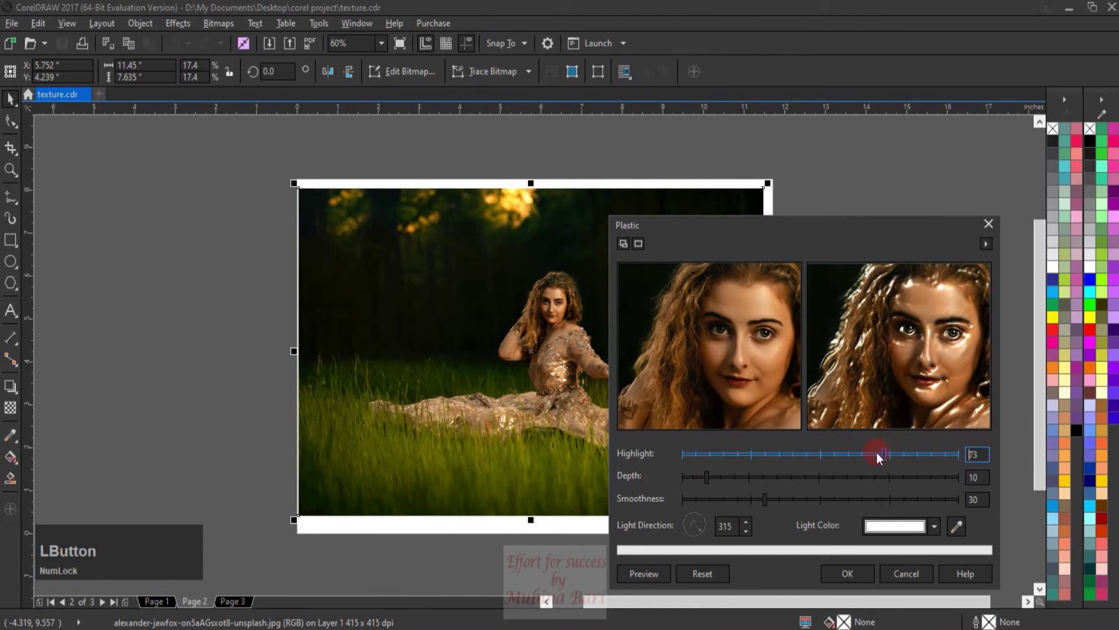
{"action": "left_click", "coordinate": [864, 453]}
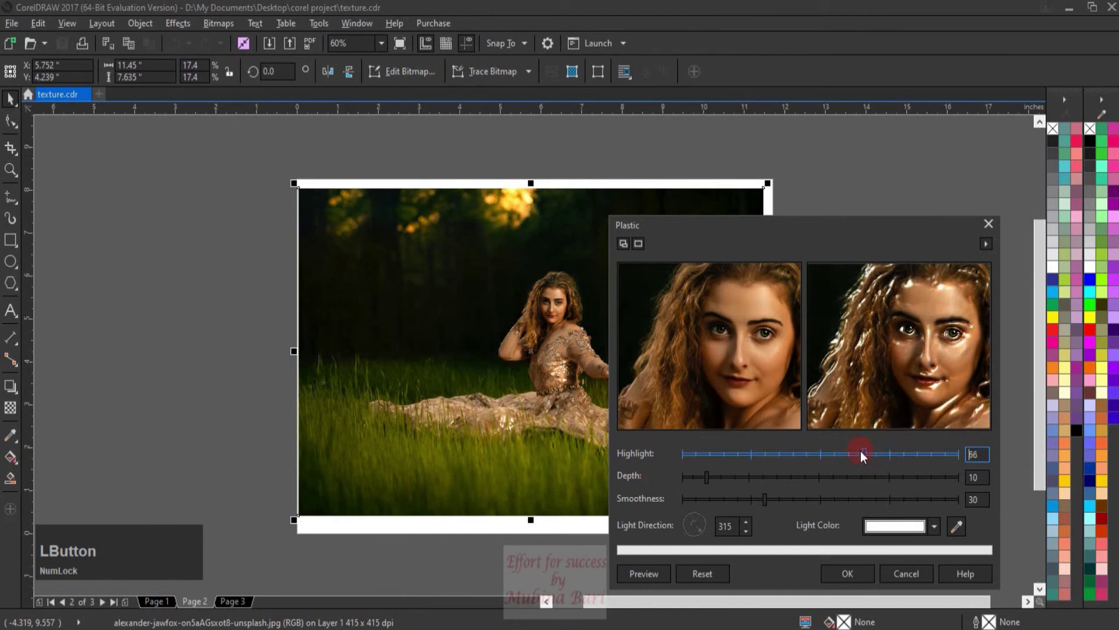
{"action": "left_click", "coordinate": [914, 454]}
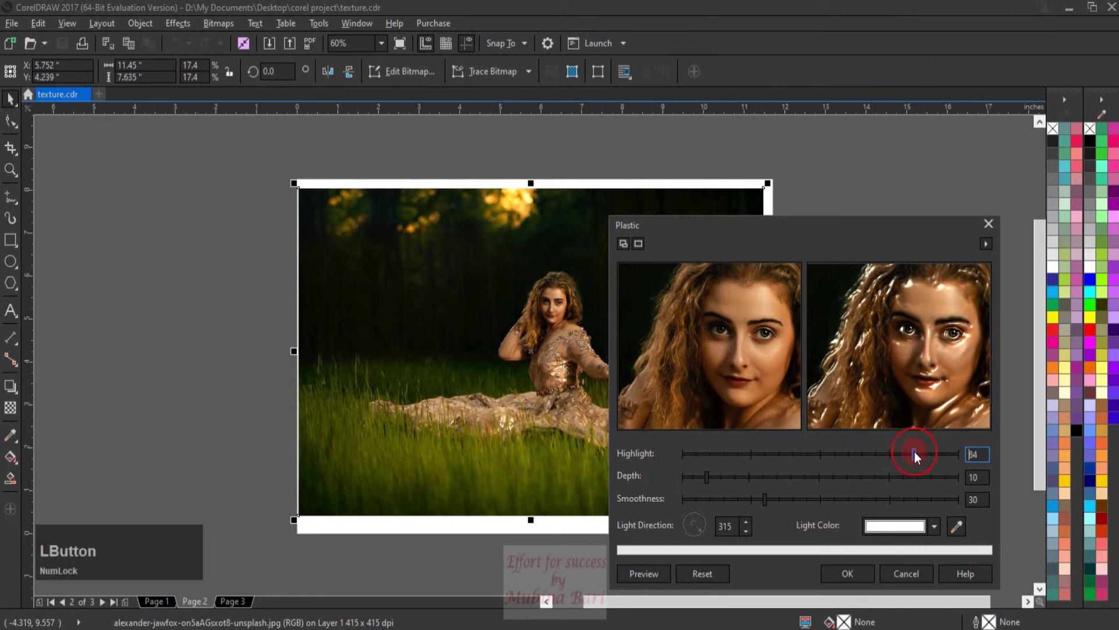
{"action": "left_click", "coordinate": [930, 456]}
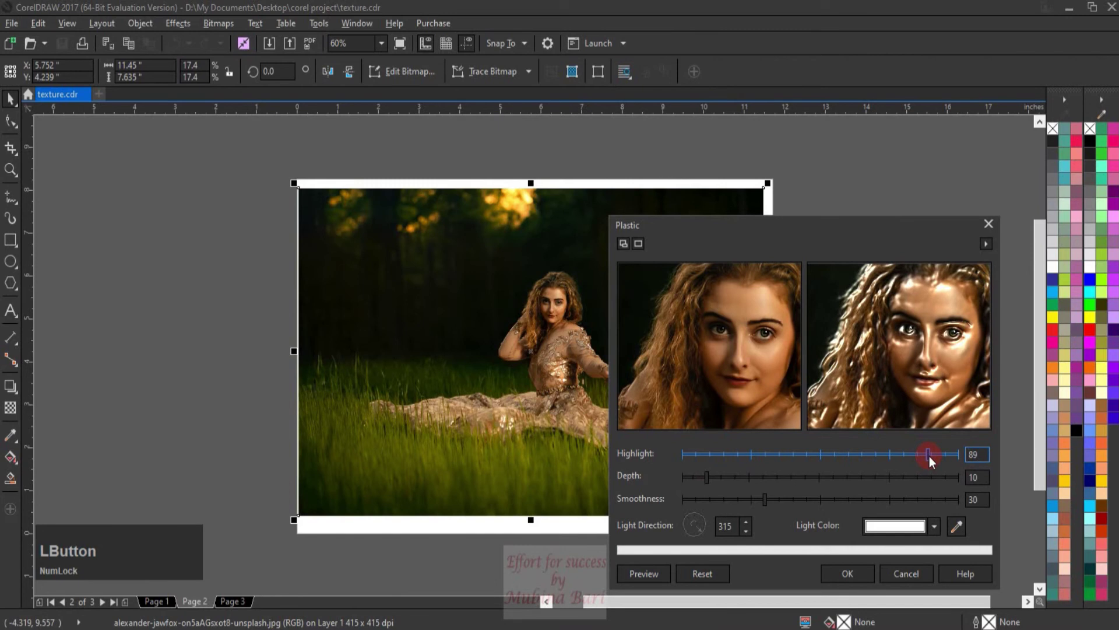
Set the Plastic effect's depth to 6, smoothness to 24 and light direction to 344 degrees.
{"action": "left_click", "coordinate": [747, 477]}
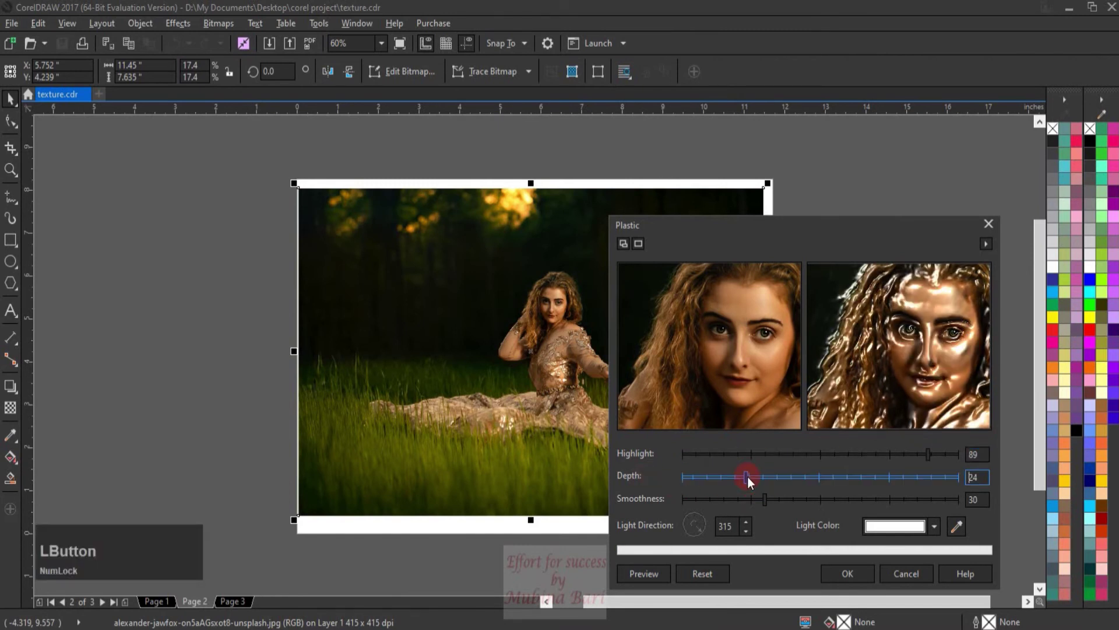
{"action": "left_click", "coordinate": [769, 477]}
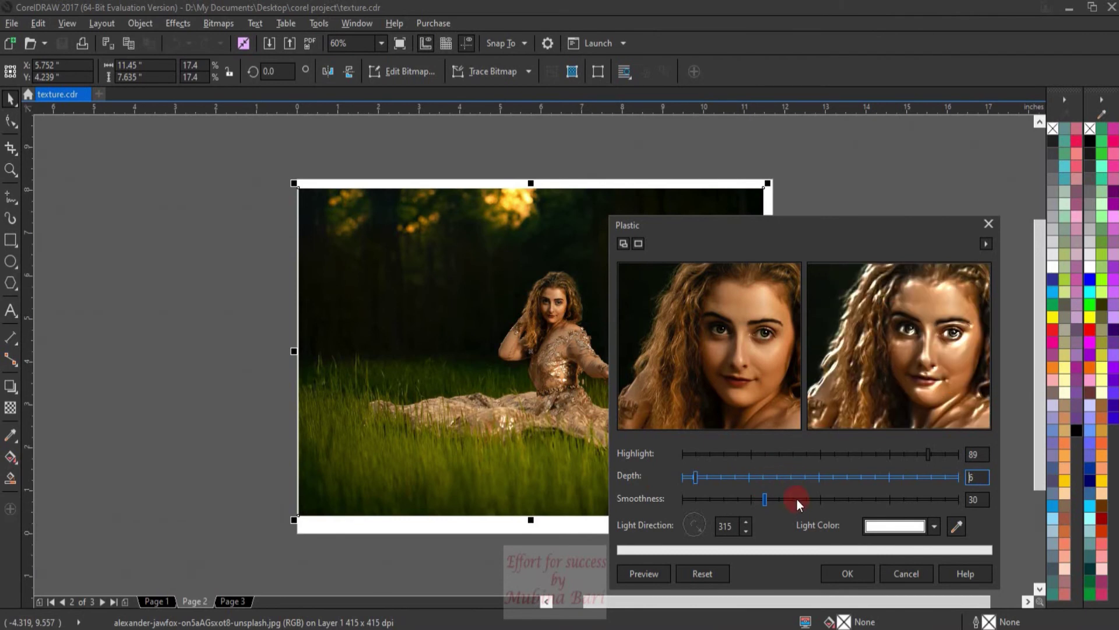
{"action": "left_click", "coordinate": [797, 499]}
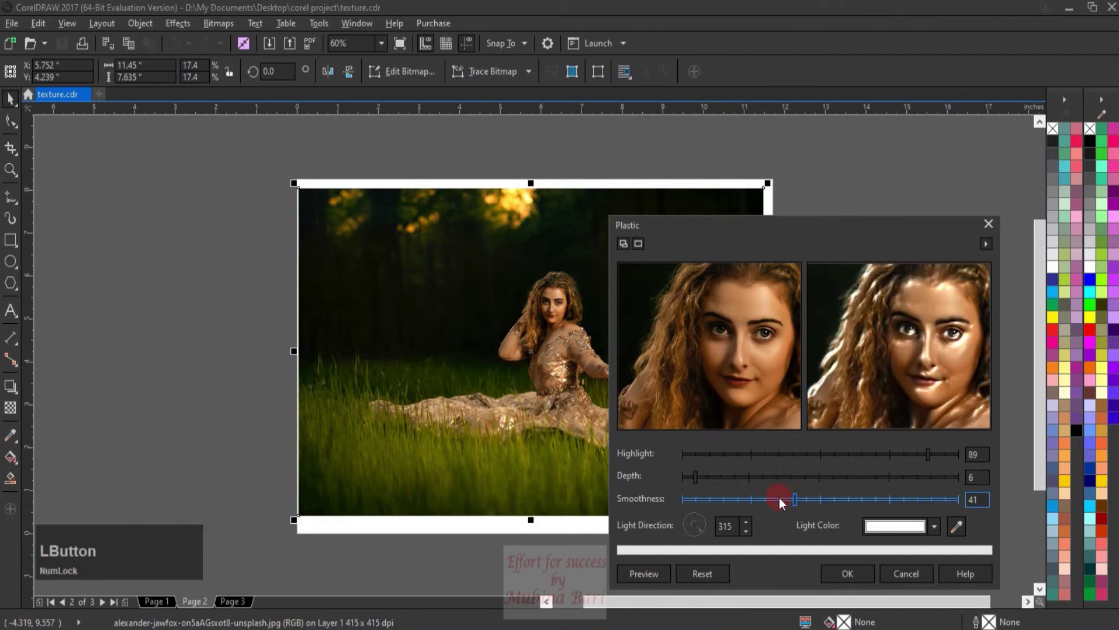
{"action": "left_click", "coordinate": [749, 498]}
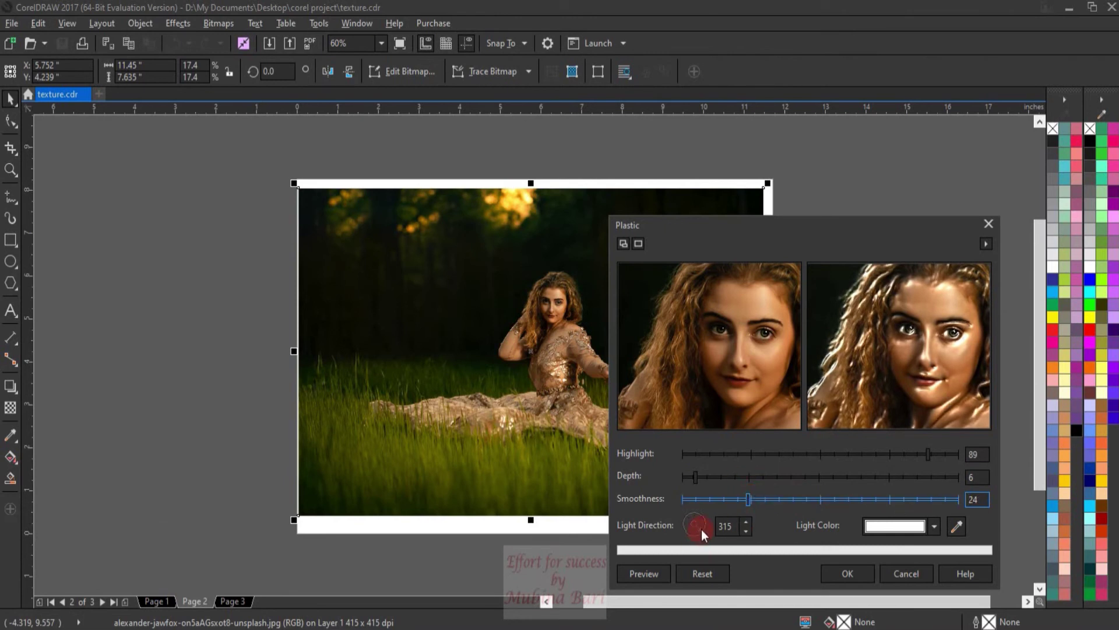
{"action": "left_click_drag", "start_coordinate": [701, 527], "coordinate": [706, 526]}
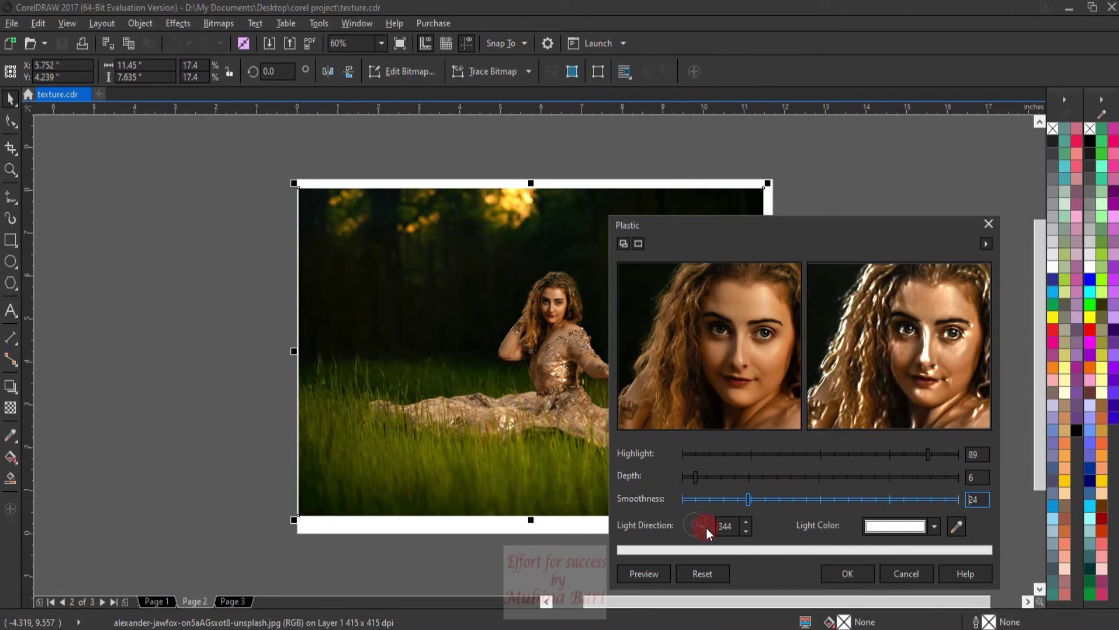
Set the Plastic light color to blue #0713EB.
{"action": "left_click", "coordinate": [935, 526]}
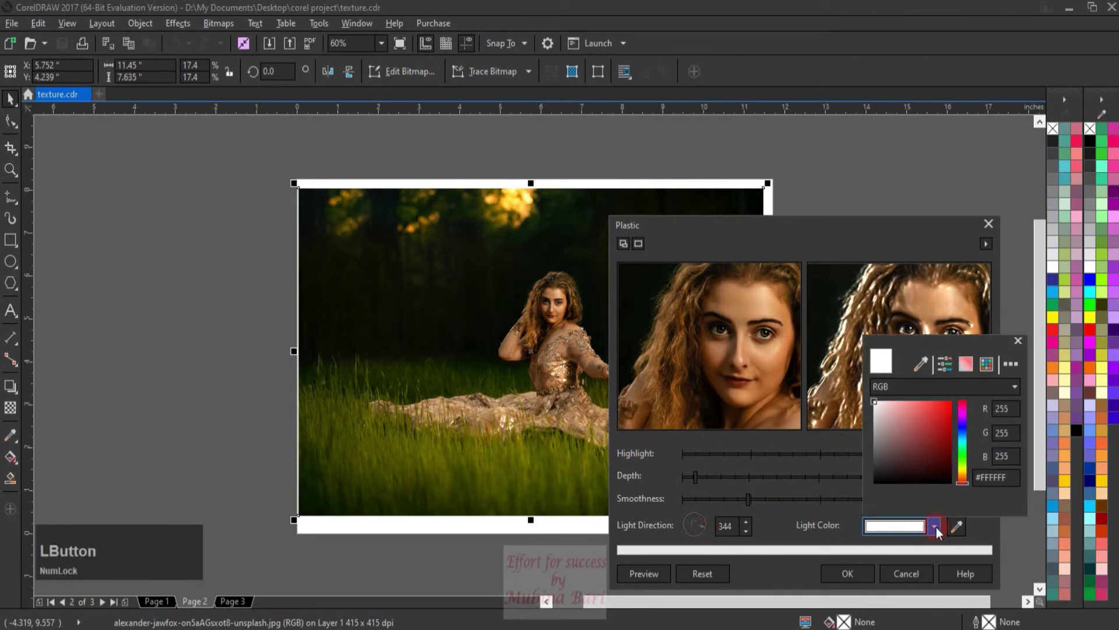
{"action": "left_click", "coordinate": [961, 434]}
{"action": "left_click", "coordinate": [1019, 341]}
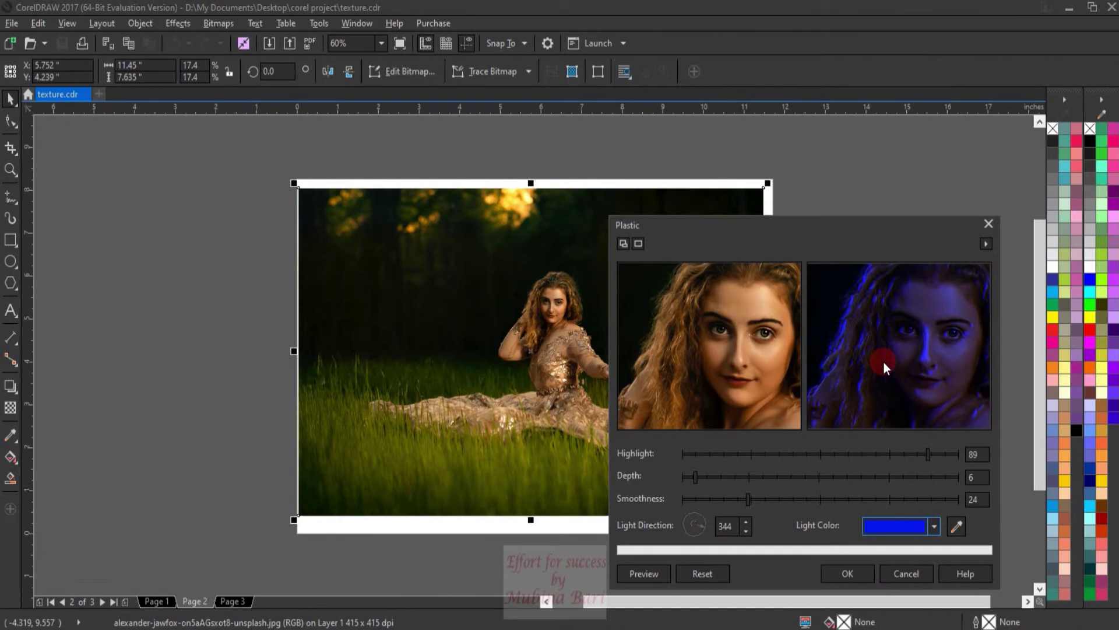
Change the Plastic light color to near-white #EFEFF2, and cancel the effect without applying it.
{"action": "left_click", "coordinate": [935, 525]}
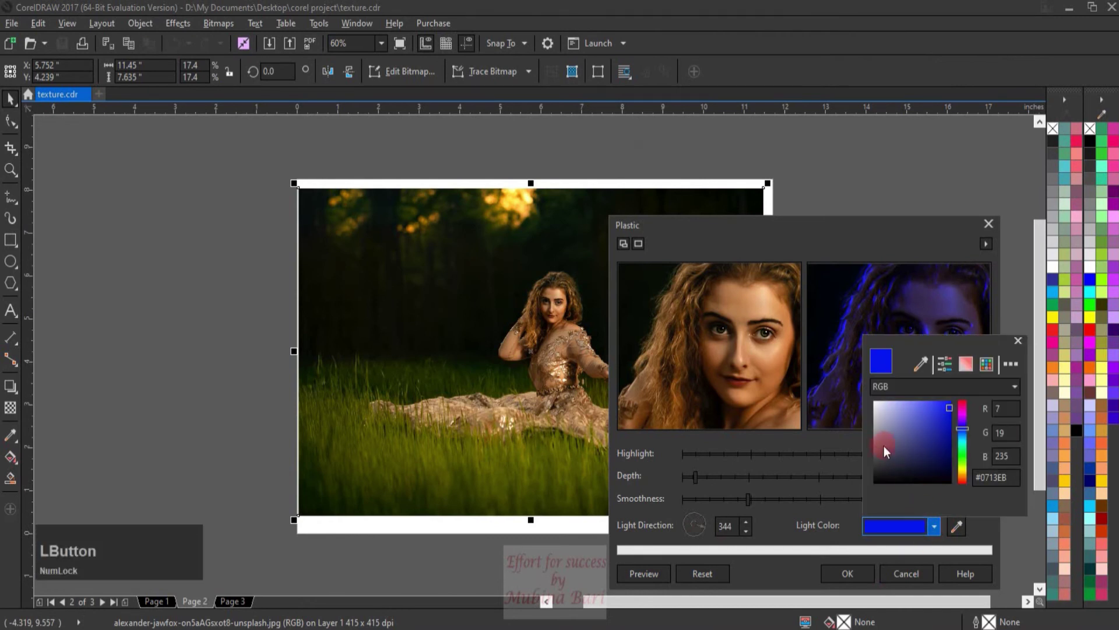
{"action": "left_click", "coordinate": [874, 405]}
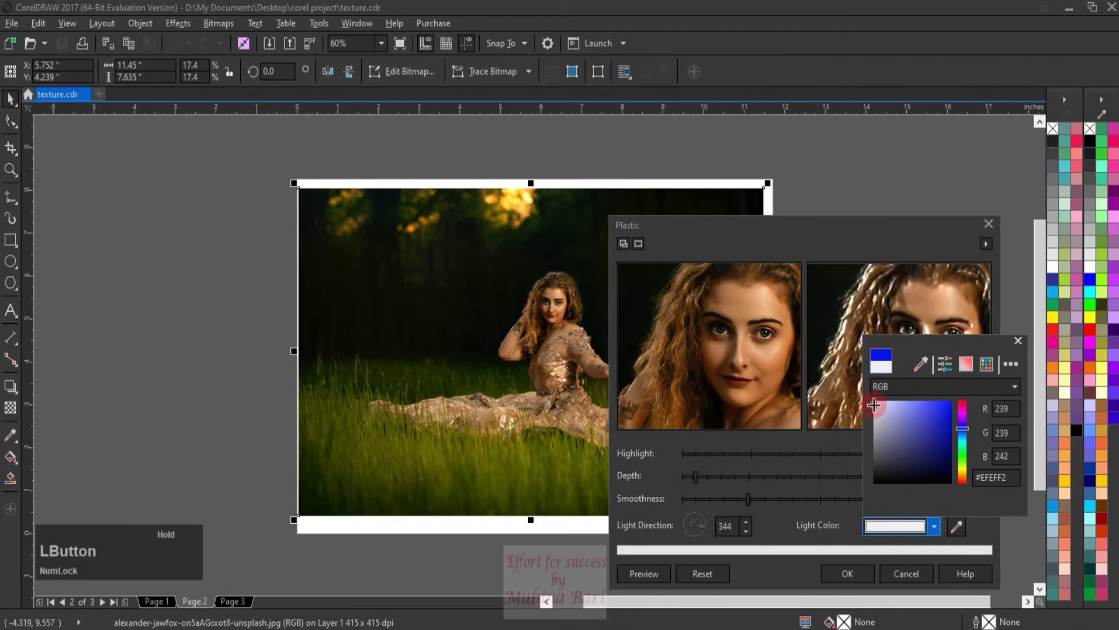
{"action": "left_click", "coordinate": [874, 382]}
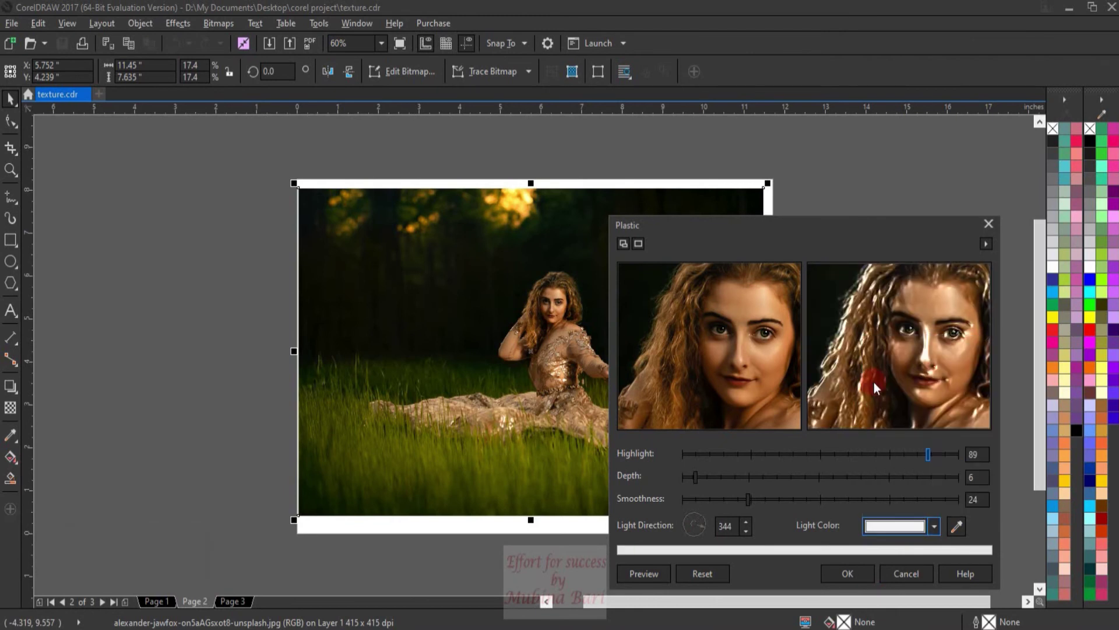
{"action": "left_click", "coordinate": [696, 476]}
{"action": "left_click", "coordinate": [920, 574]}
{"action": "left_click", "coordinate": [925, 569]}
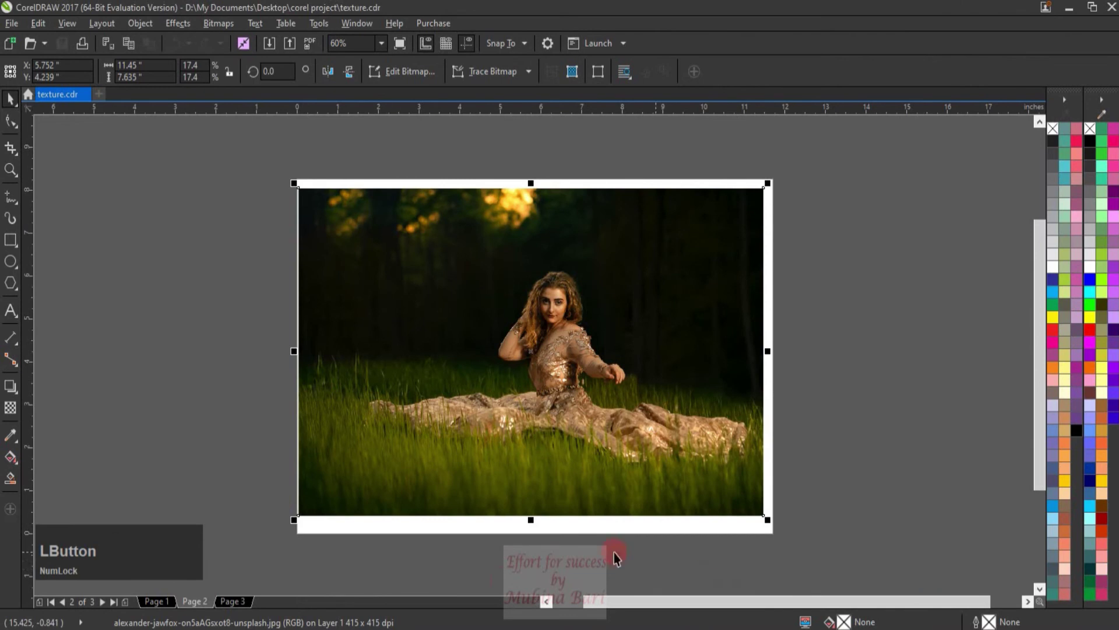
{"action": "left_click", "coordinate": [223, 19]}
{"action": "mouse_move", "coordinate": [235, 491]}
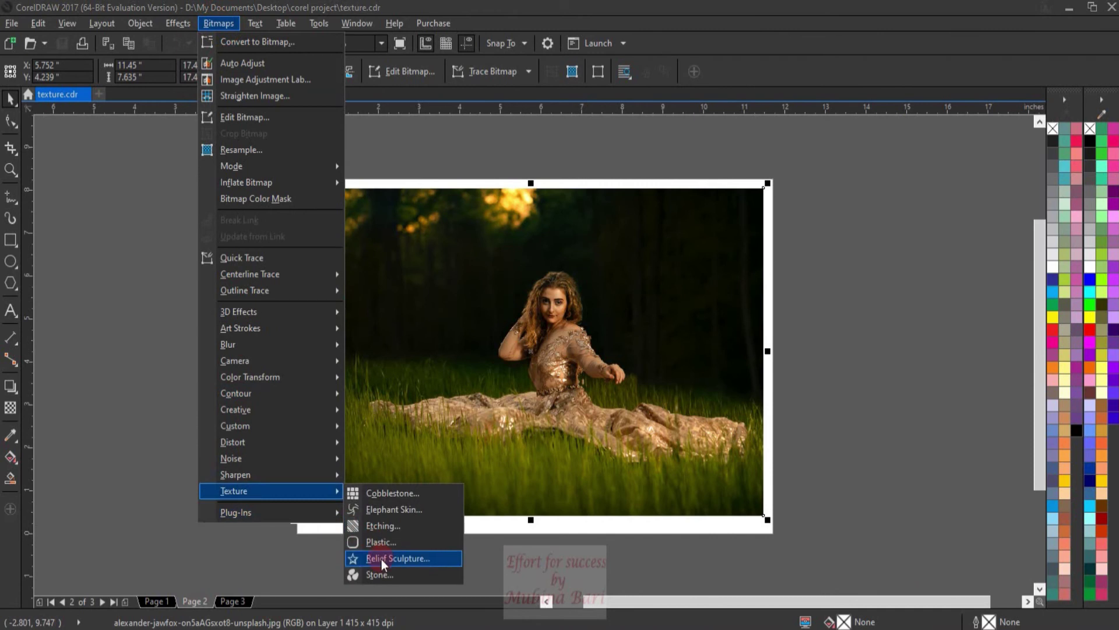
{"action": "left_click", "coordinate": [101, 453]}
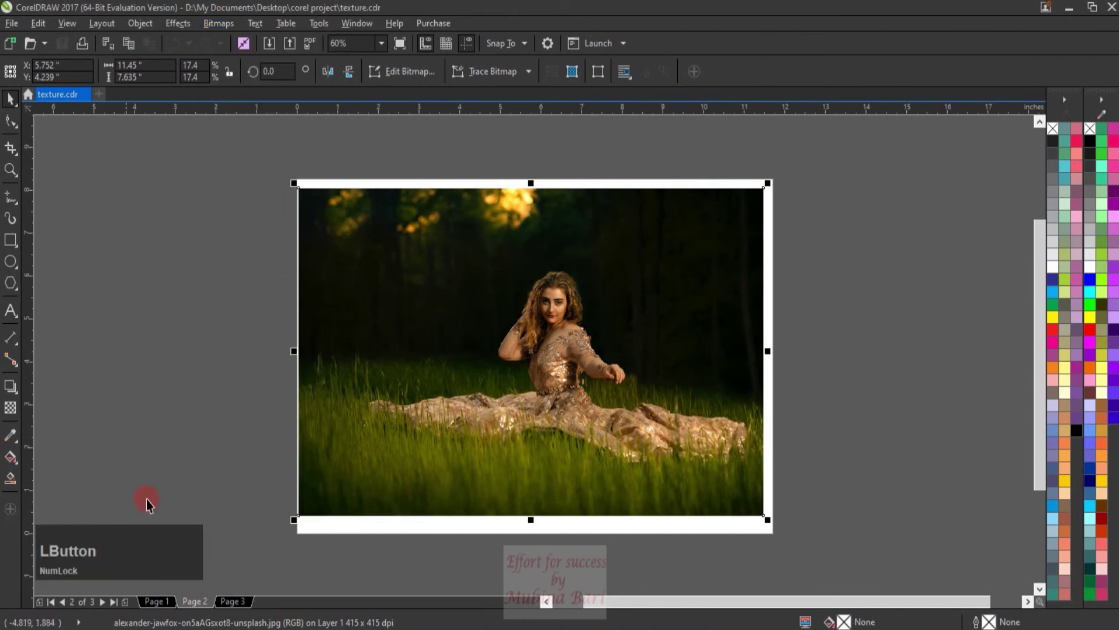
Open the Relief Sculpture texture effect for the lion photo on Page 3 and move its dialog off the lions.
{"action": "left_click", "coordinate": [231, 602]}
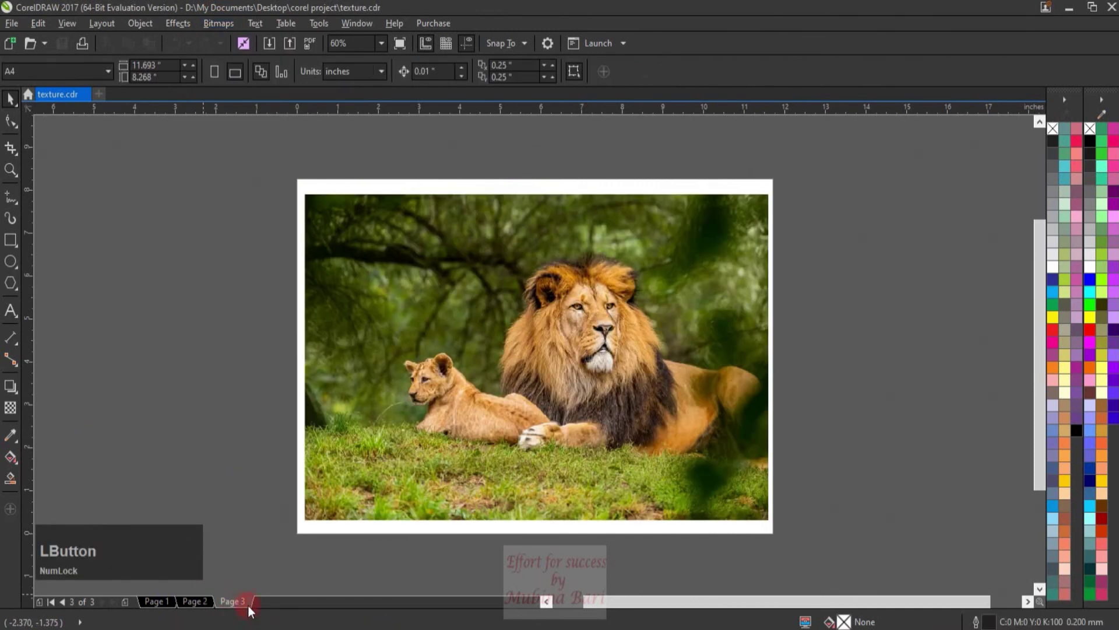
{"action": "left_click", "coordinate": [529, 426]}
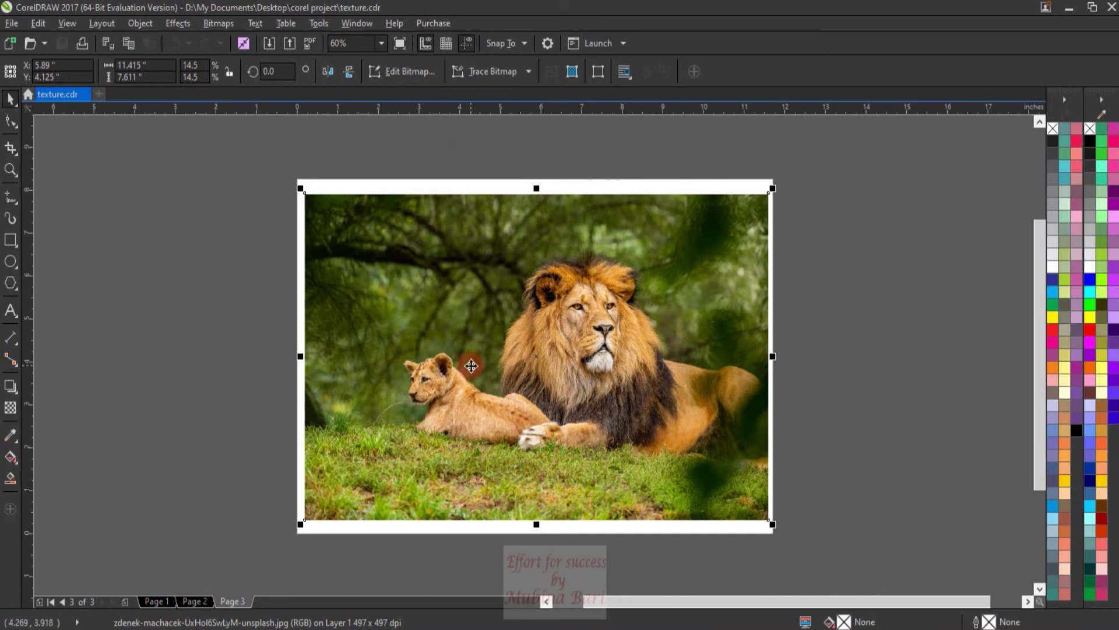
{"action": "left_click", "coordinate": [213, 24]}
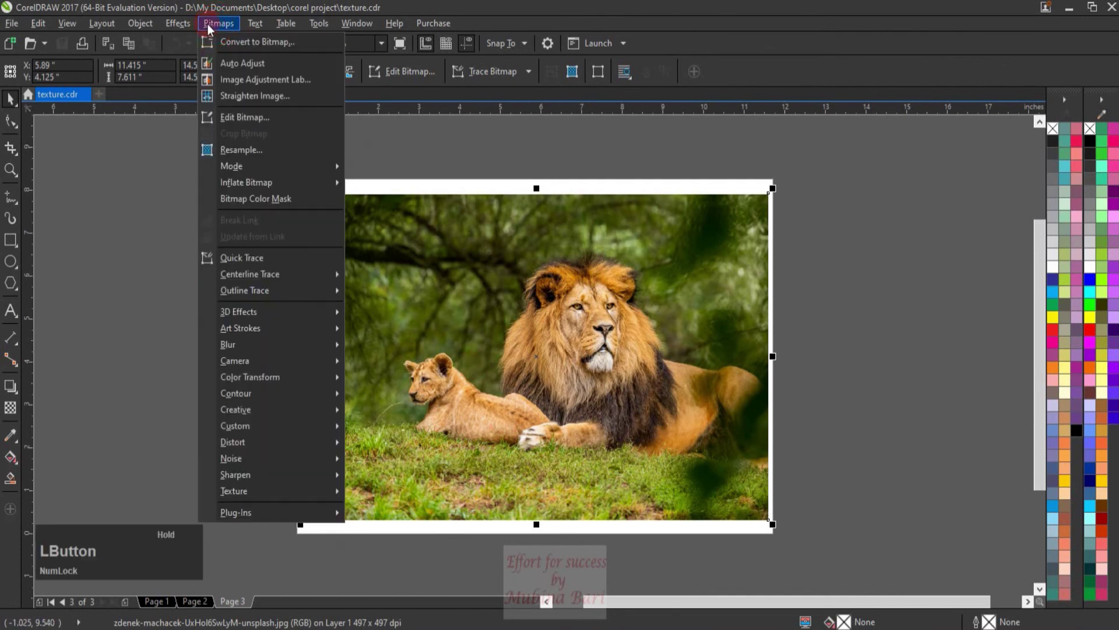
{"action": "mouse_move", "coordinate": [251, 492]}
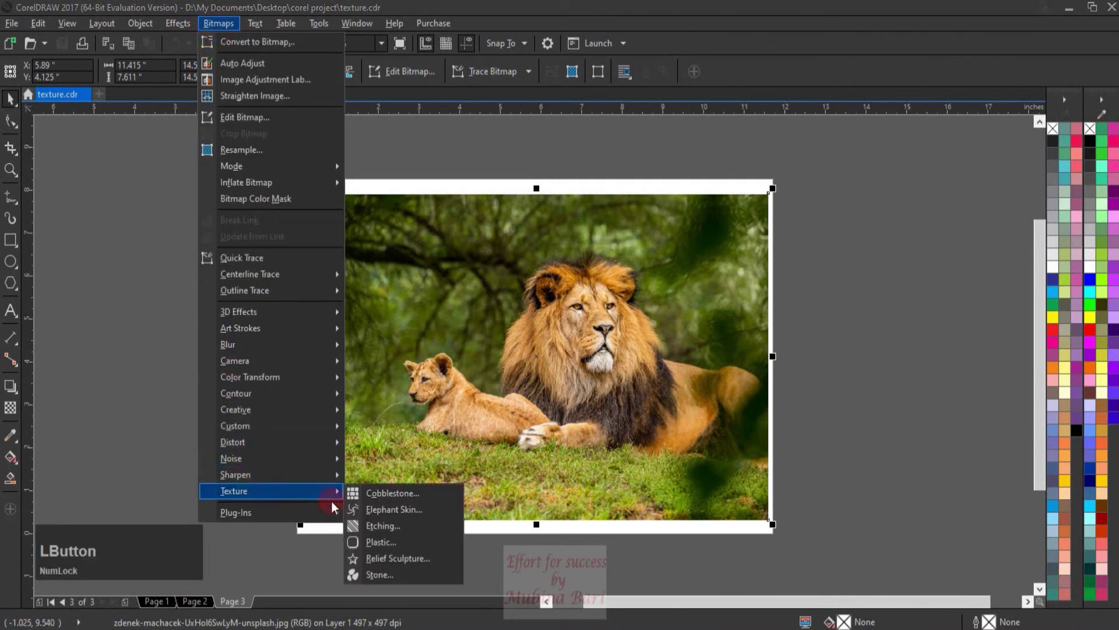
{"action": "left_click", "coordinate": [396, 559]}
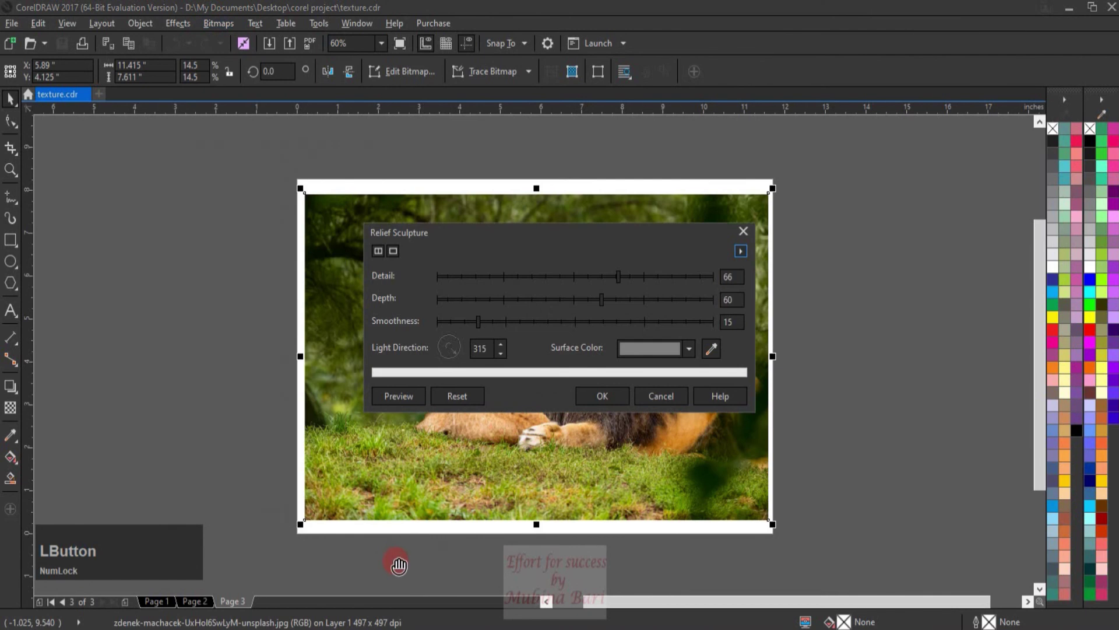
{"action": "mouse_move", "coordinate": [690, 250]}
{"action": "left_mouse_down"}
{"action": "mouse_move", "coordinate": [852, 222]}
{"action": "mouse_move", "coordinate": [302, 227]}
{"action": "mouse_move", "coordinate": [209, 246]}
{"action": "mouse_move", "coordinate": [226, 158]}
{"action": "mouse_move", "coordinate": [247, 148]}
{"action": "left_mouse_up"}
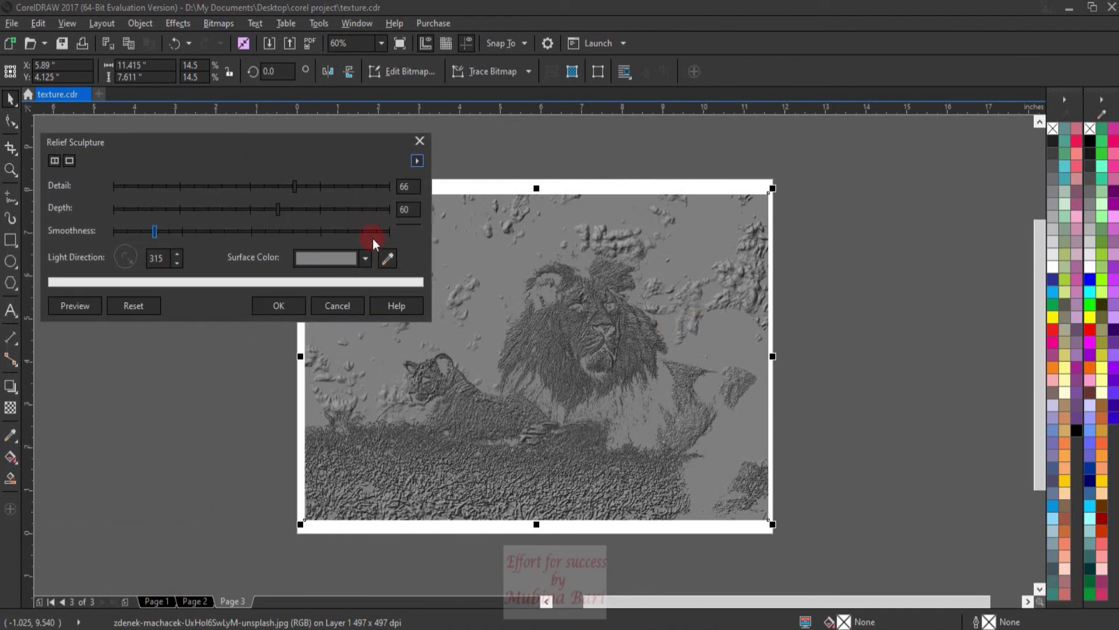
Set the Relief Sculpture detail to 100 and the depth to 91.
{"action": "left_click", "coordinate": [326, 187]}
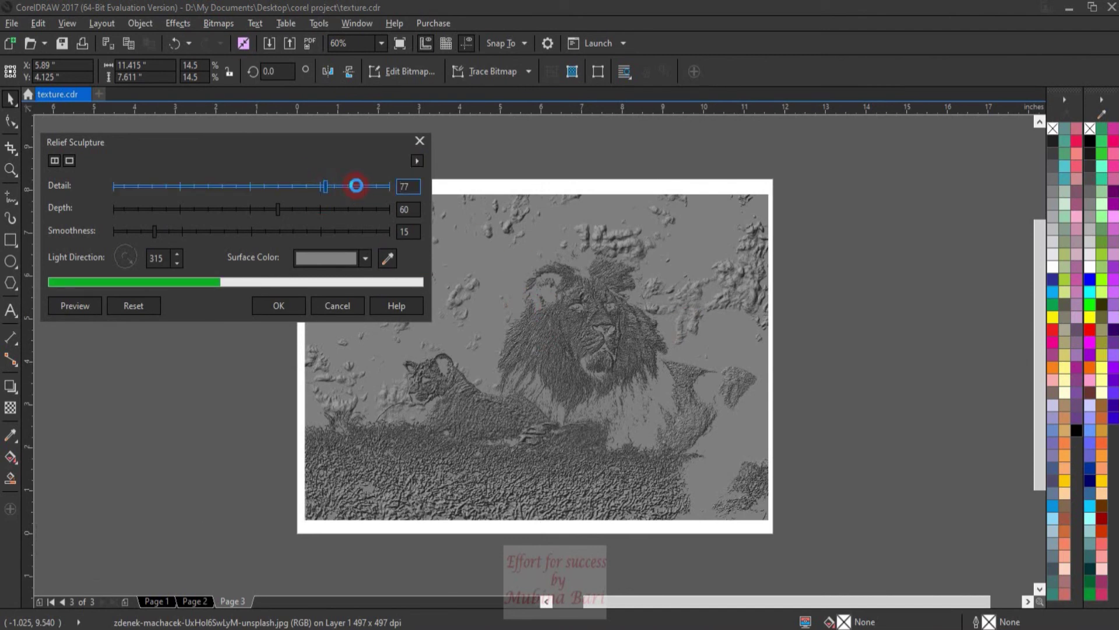
{"action": "left_click", "coordinate": [378, 185]}
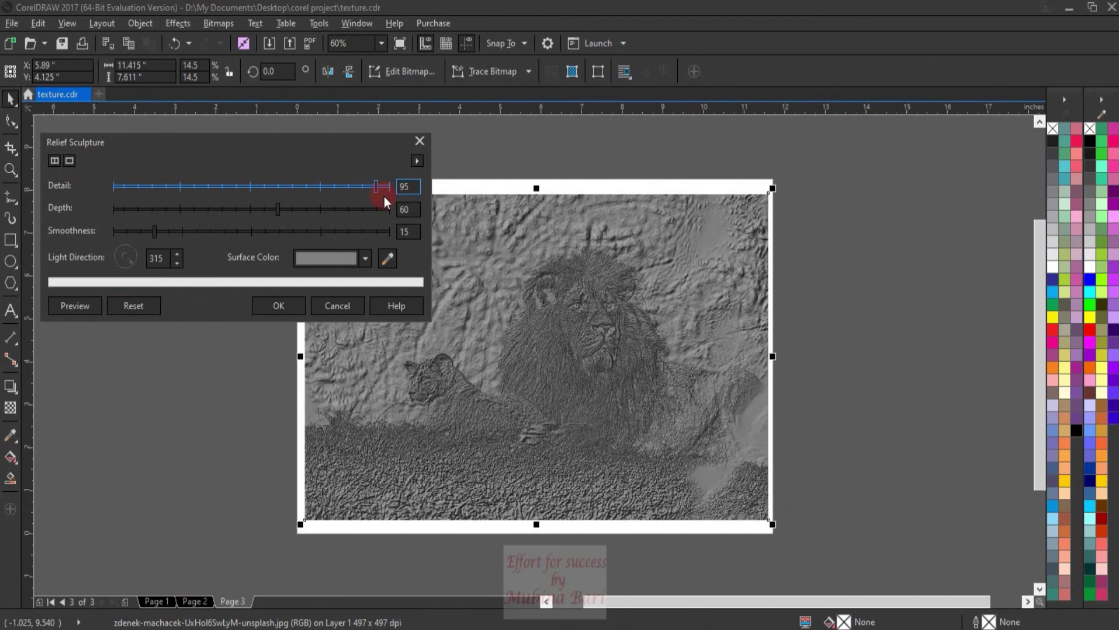
{"action": "left_click_drag", "start_coordinate": [378, 192], "coordinate": [390, 190]}
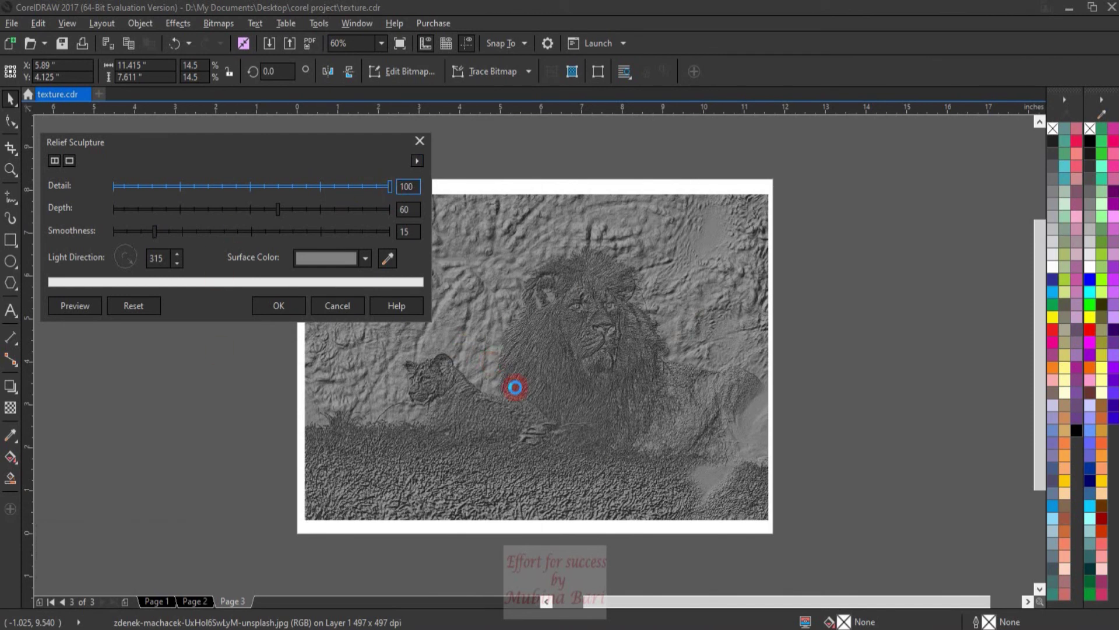
{"action": "left_click_drag", "start_coordinate": [278, 208], "coordinate": [365, 209]}
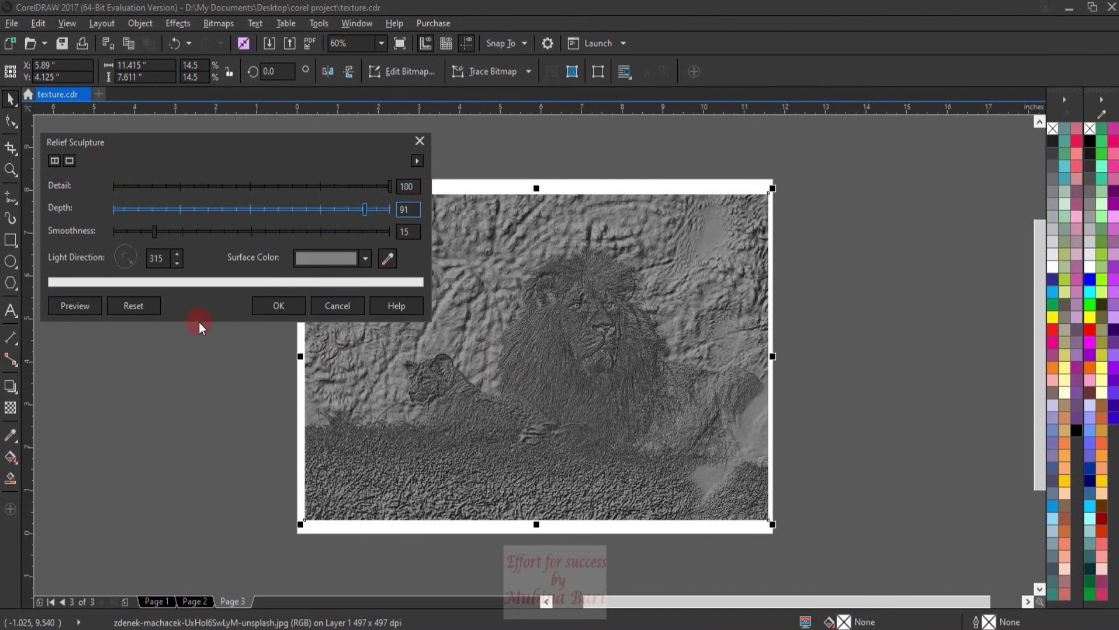
Set the Relief Sculpture smoothness to 25 and the light direction to 322 degrees.
{"action": "left_click_drag", "start_coordinate": [155, 232], "coordinate": [225, 230]}
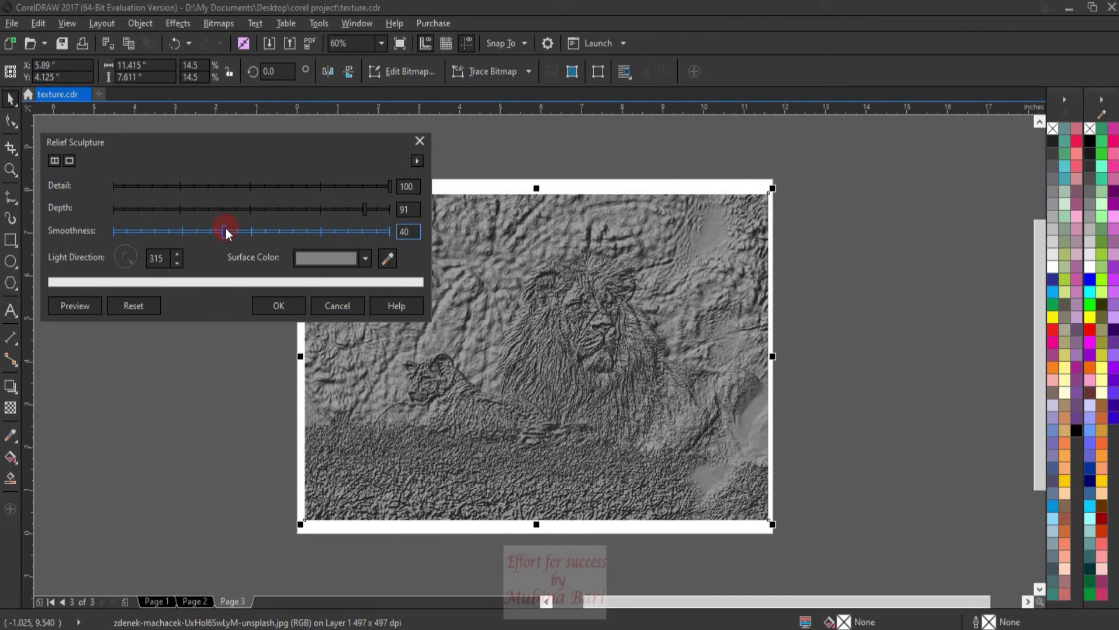
{"action": "left_click", "coordinate": [194, 233]}
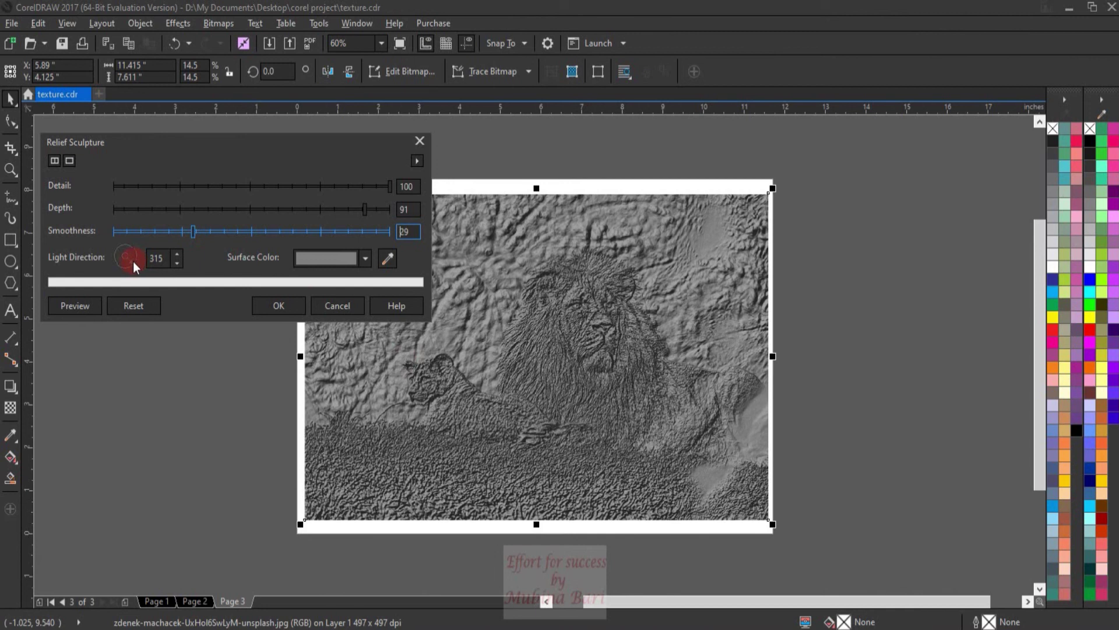
{"action": "left_click_drag", "start_coordinate": [131, 261], "coordinate": [135, 263]}
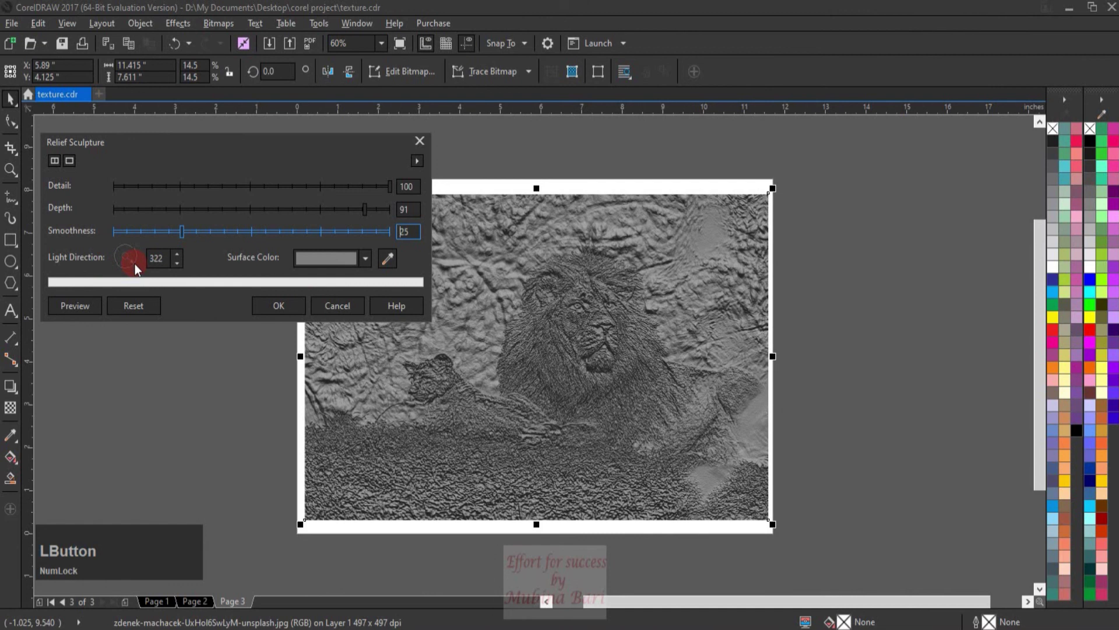
Set the Relief Sculpture surface color to golden #CC9933 and apply the effect to the lion photo.
{"action": "left_click", "coordinate": [365, 258]}
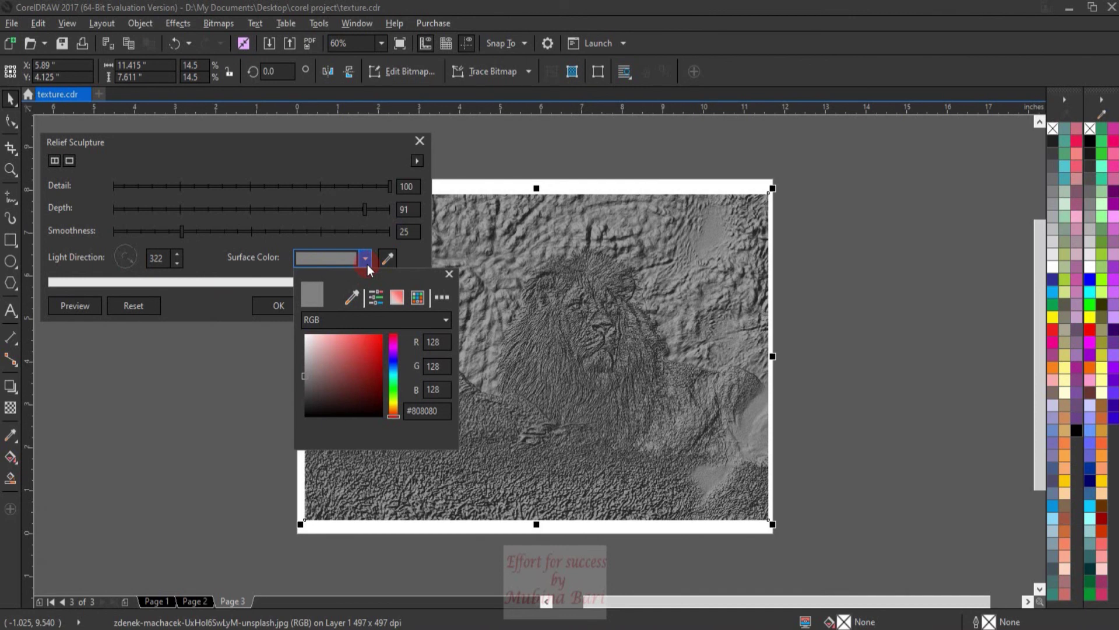
{"action": "left_click", "coordinate": [391, 404]}
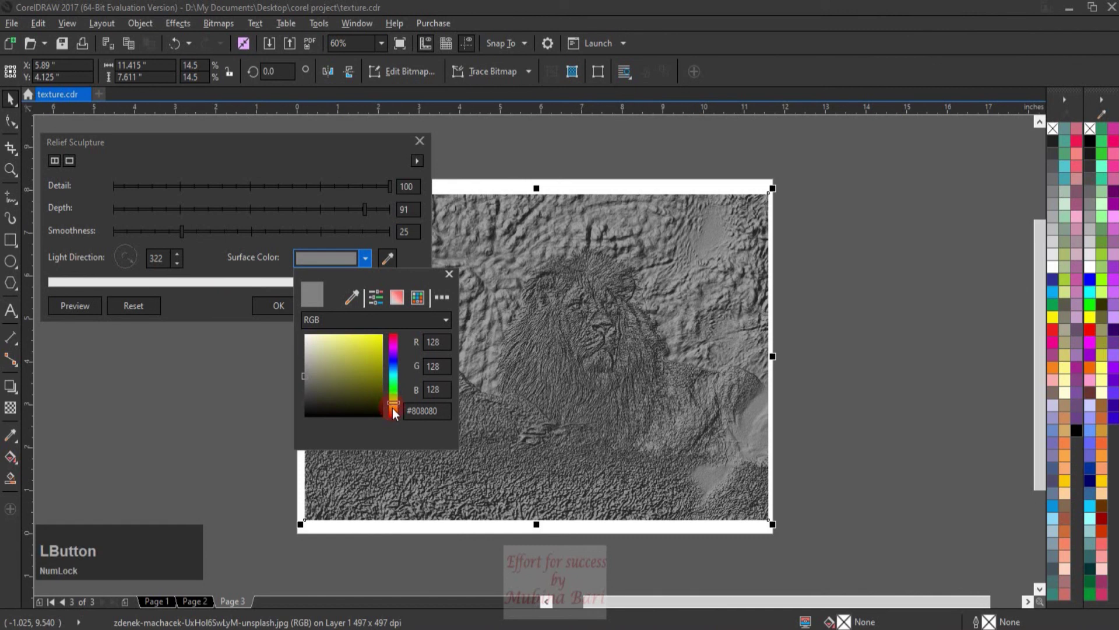
{"action": "left_click", "coordinate": [397, 407]}
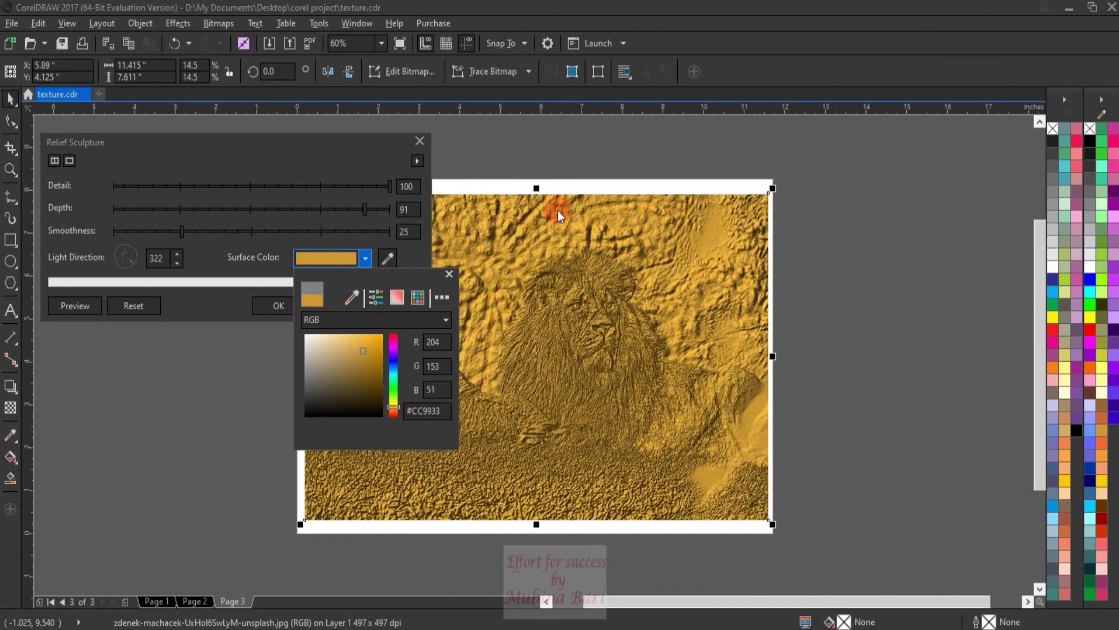
{"action": "left_click", "coordinate": [416, 322]}
{"action": "left_click", "coordinate": [278, 305]}
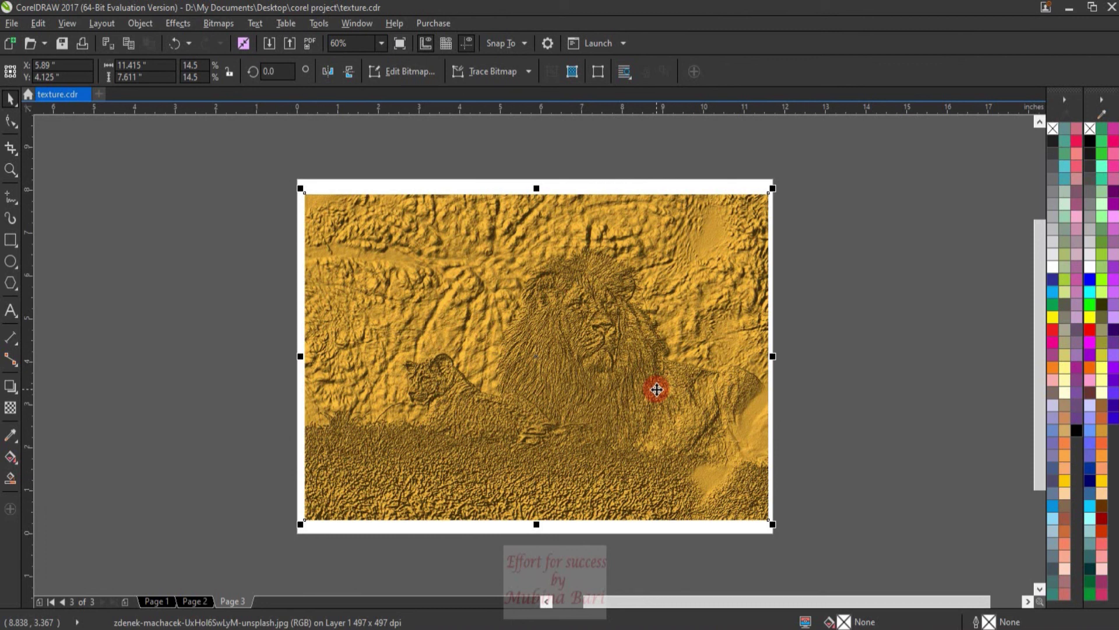
Open the Stone texture effect for the photo of the woman in glasses on Page 1.
{"action": "left_click", "coordinate": [159, 604]}
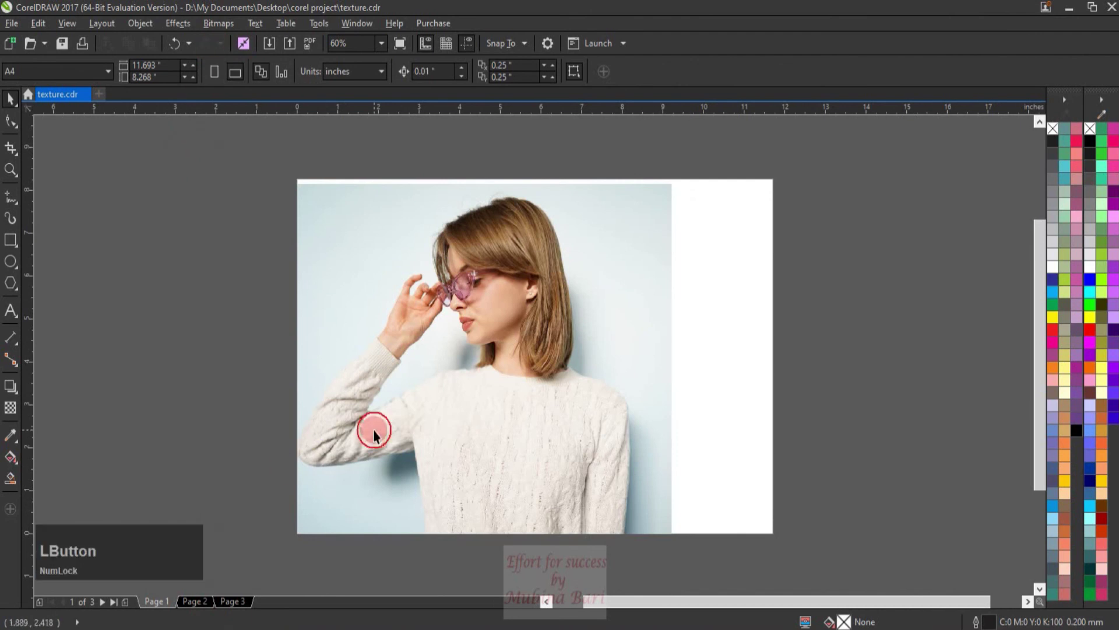
{"action": "left_click", "coordinate": [374, 434]}
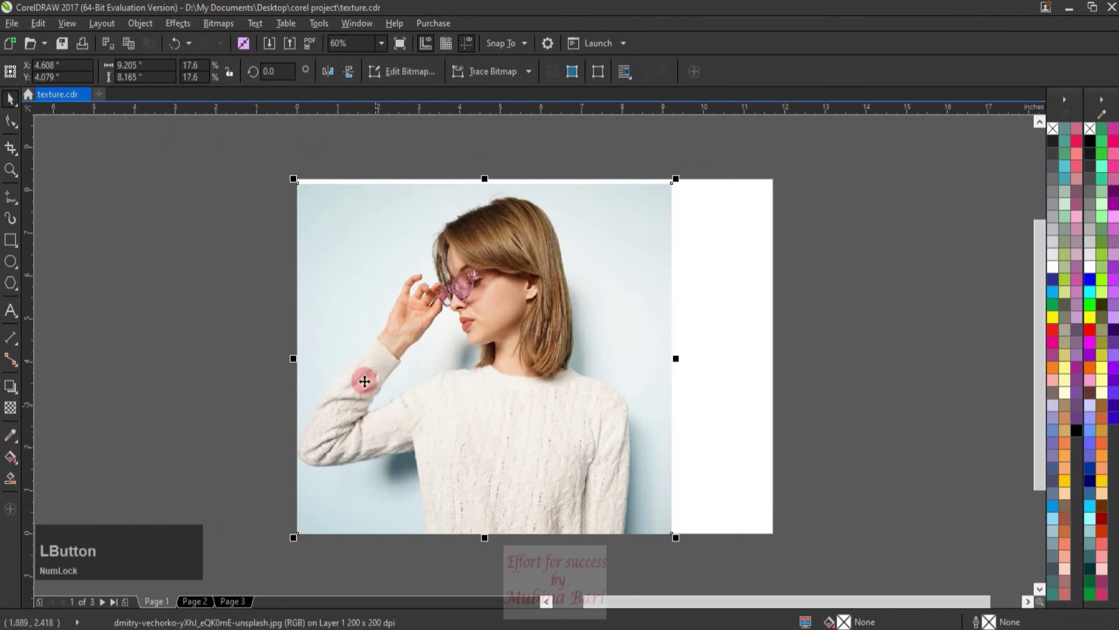
{"action": "left_click", "coordinate": [217, 24]}
{"action": "mouse_move", "coordinate": [254, 495]}
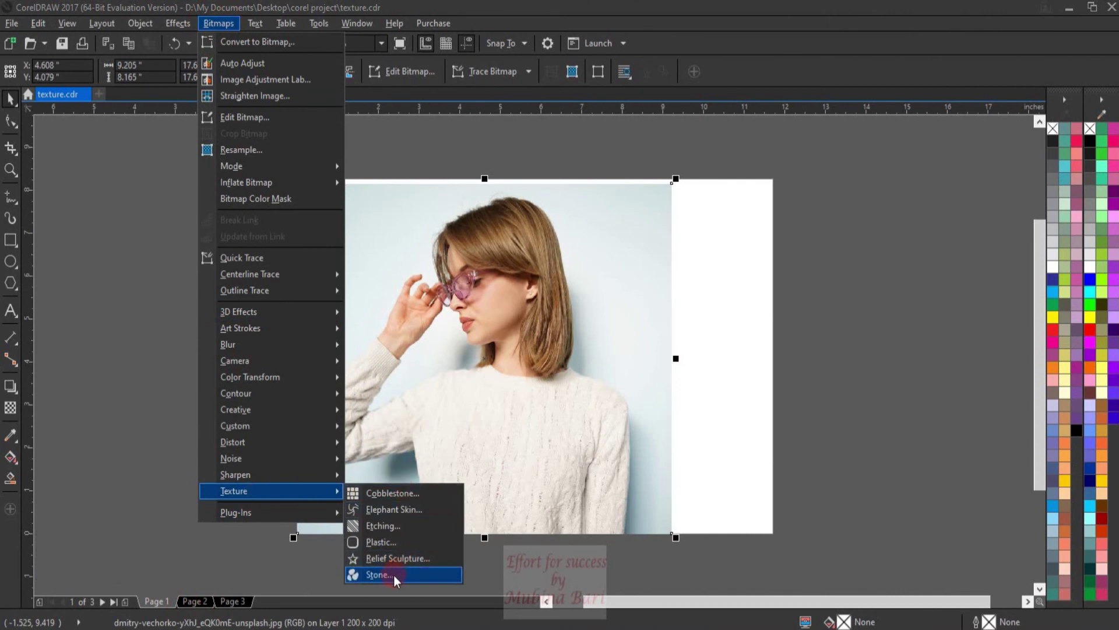
{"action": "left_click", "coordinate": [393, 575]}
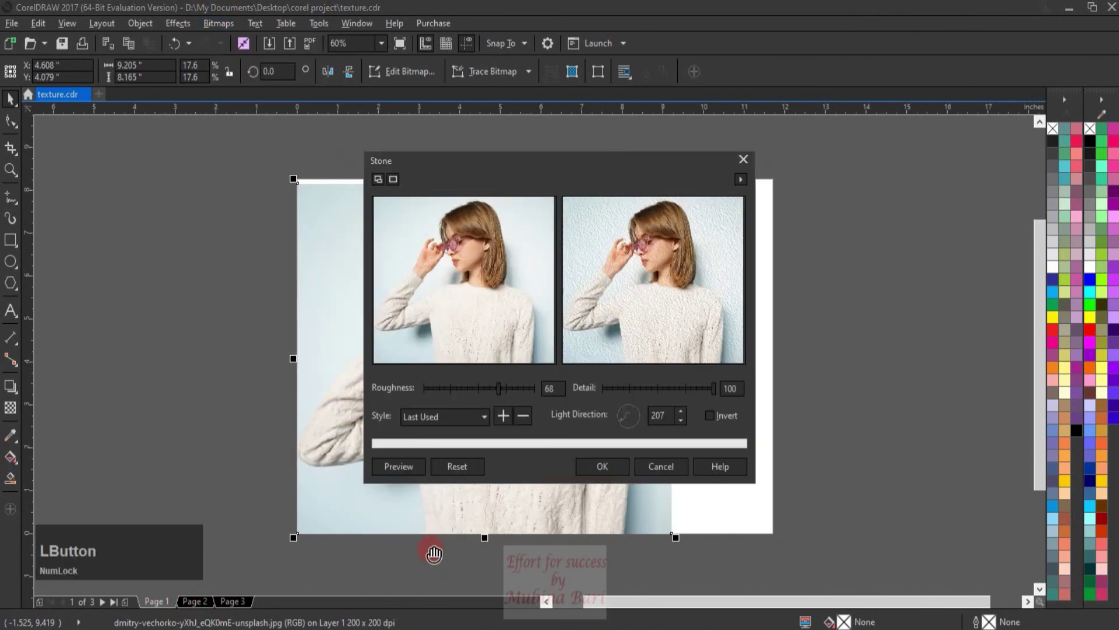
{"action": "left_click", "coordinate": [534, 175]}
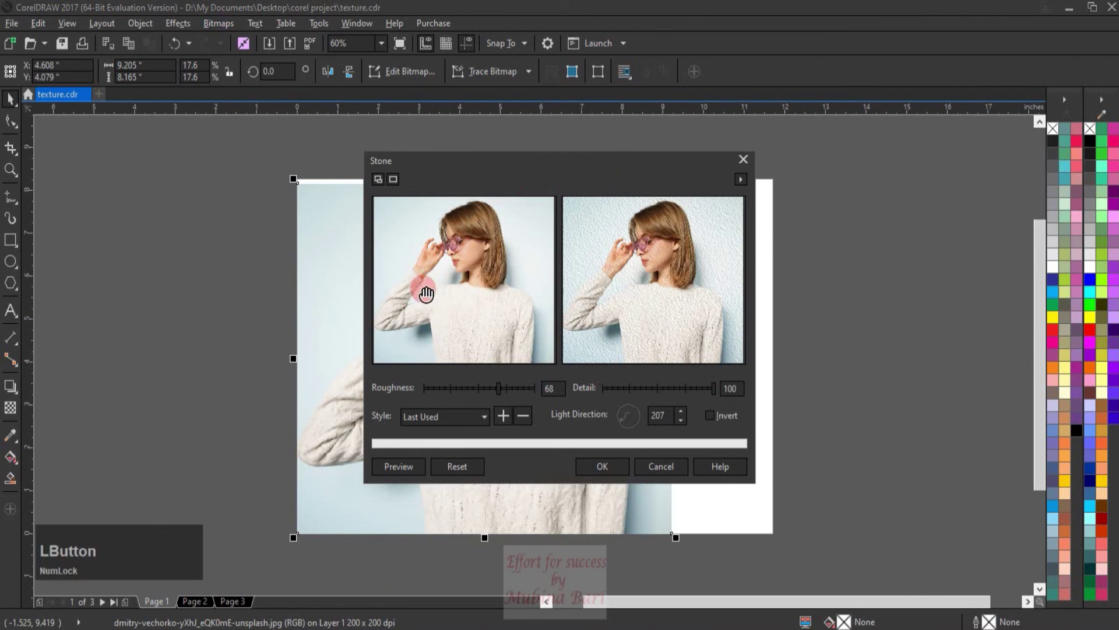
Enlarge the Stone preview around the woman's face and set the roughness to 47.
{"action": "scroll", "coordinate": [461, 289], "scroll_direction": "up", "scroll_amount": 2}
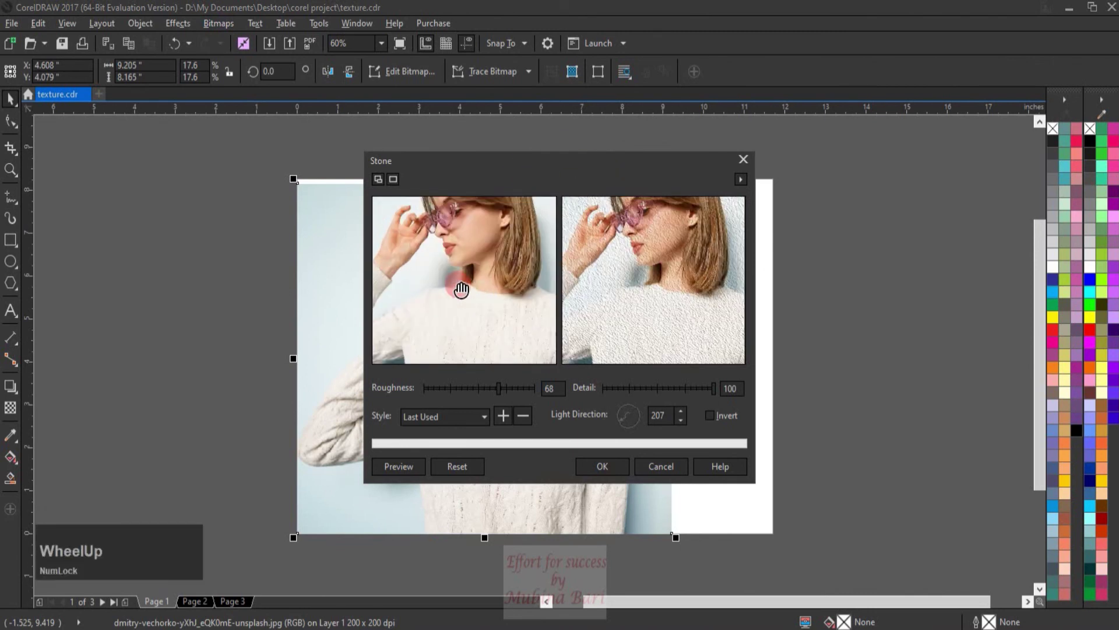
{"action": "left_click", "coordinate": [483, 297]}
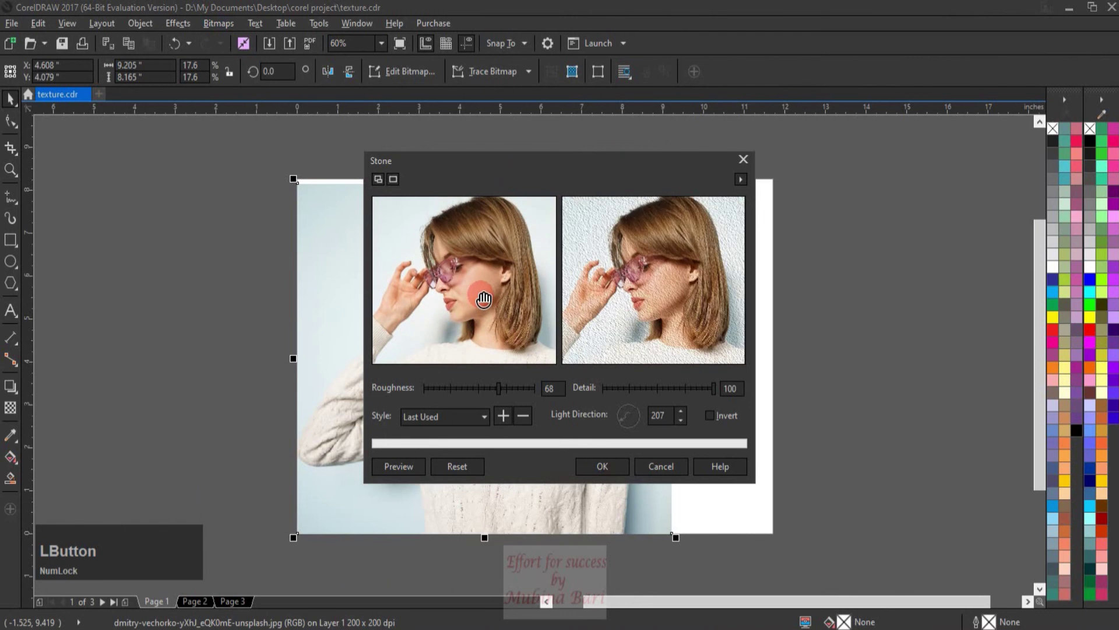
{"action": "scroll", "coordinate": [484, 299], "scroll_direction": "up", "scroll_amount": 1}
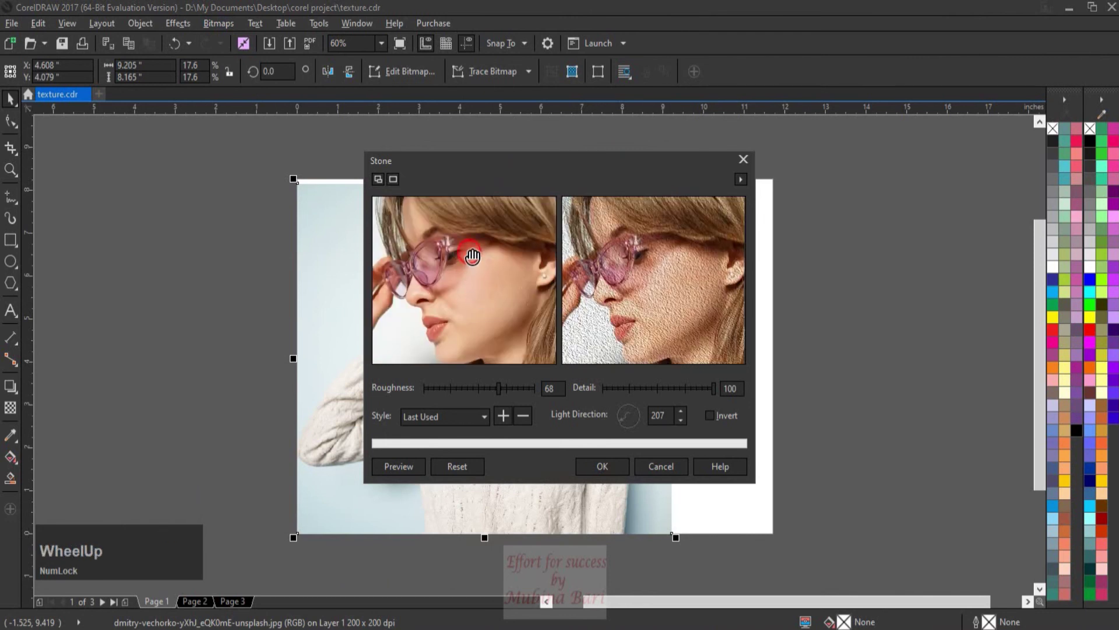
{"action": "left_click_drag", "start_coordinate": [471, 263], "coordinate": [467, 286]}
{"action": "left_click", "coordinate": [451, 391]}
{"action": "left_click_drag", "start_coordinate": [502, 392], "coordinate": [475, 386]}
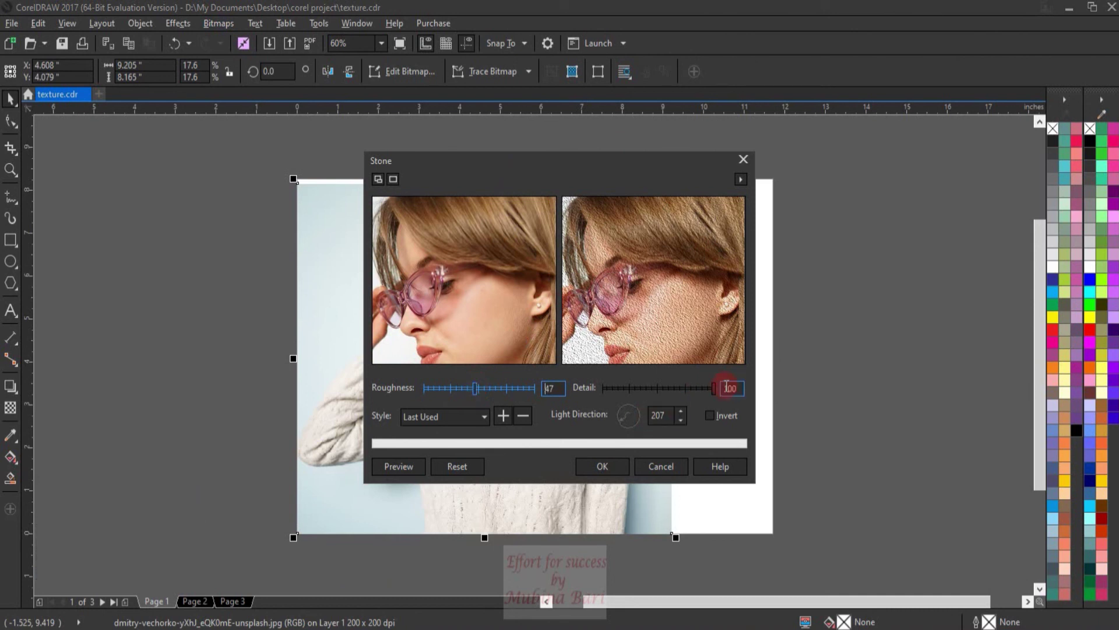
Try lower Stone detail levels such as 99 and 69, and return the detail to 100.
{"action": "left_click_drag", "start_coordinate": [714, 388], "coordinate": [713, 390]}
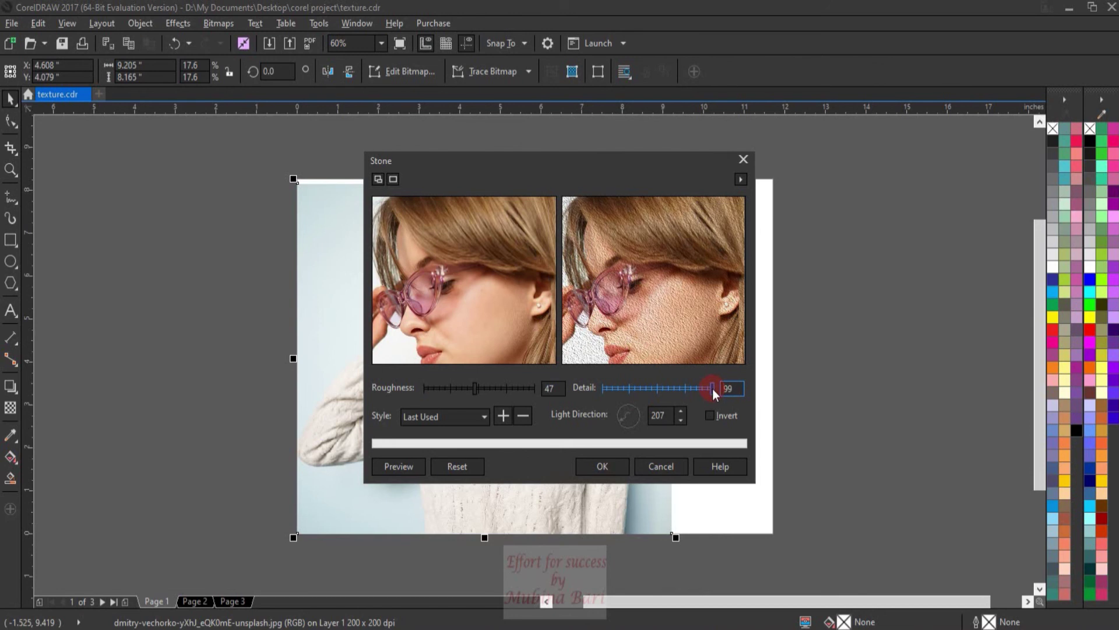
{"action": "left_click_drag", "start_coordinate": [713, 389], "coordinate": [680, 385]}
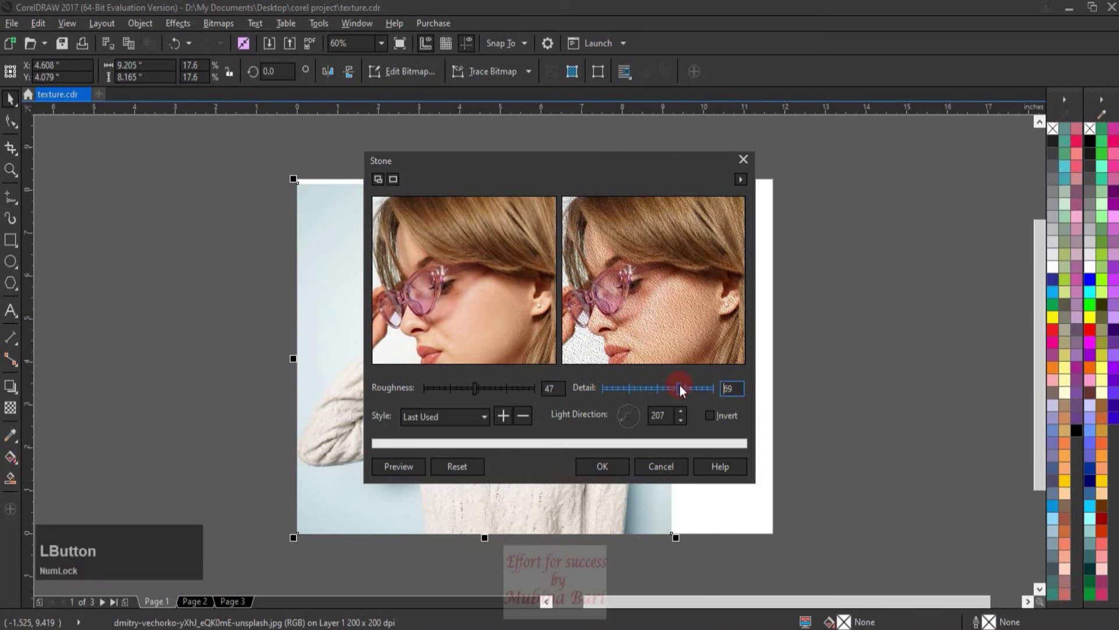
{"action": "left_click_drag", "start_coordinate": [680, 385], "coordinate": [630, 387]}
{"action": "left_click_drag", "start_coordinate": [712, 387], "coordinate": [718, 387]}
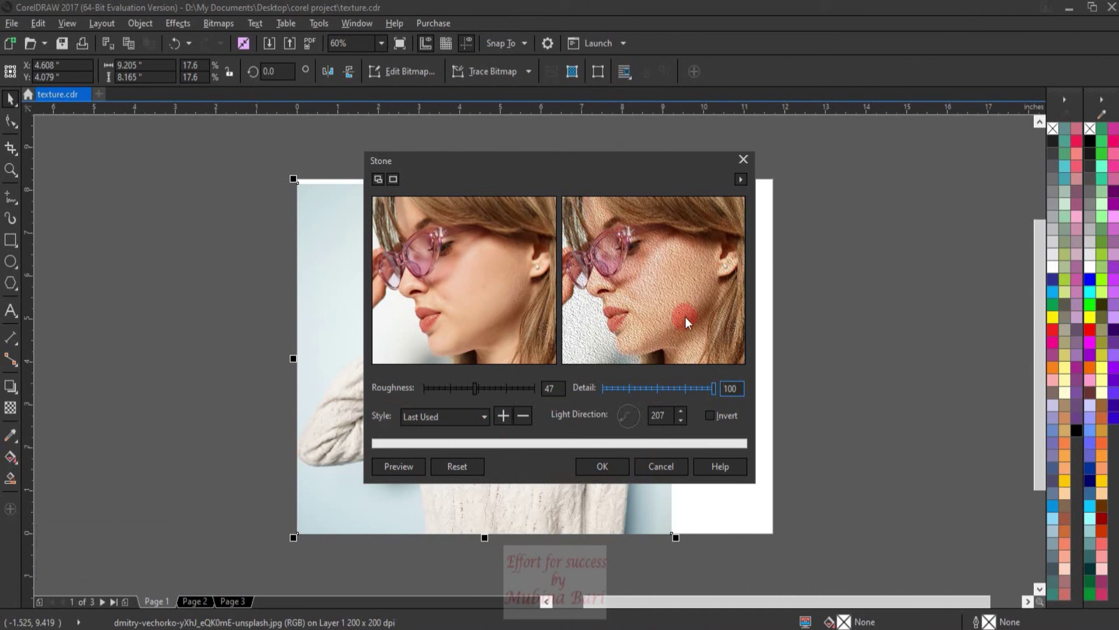
Try the Stone styles Asphalt, Concrete, Erosion, Sandstone and Stucco in turn, and finish with Default.
{"action": "left_click", "coordinate": [484, 417]}
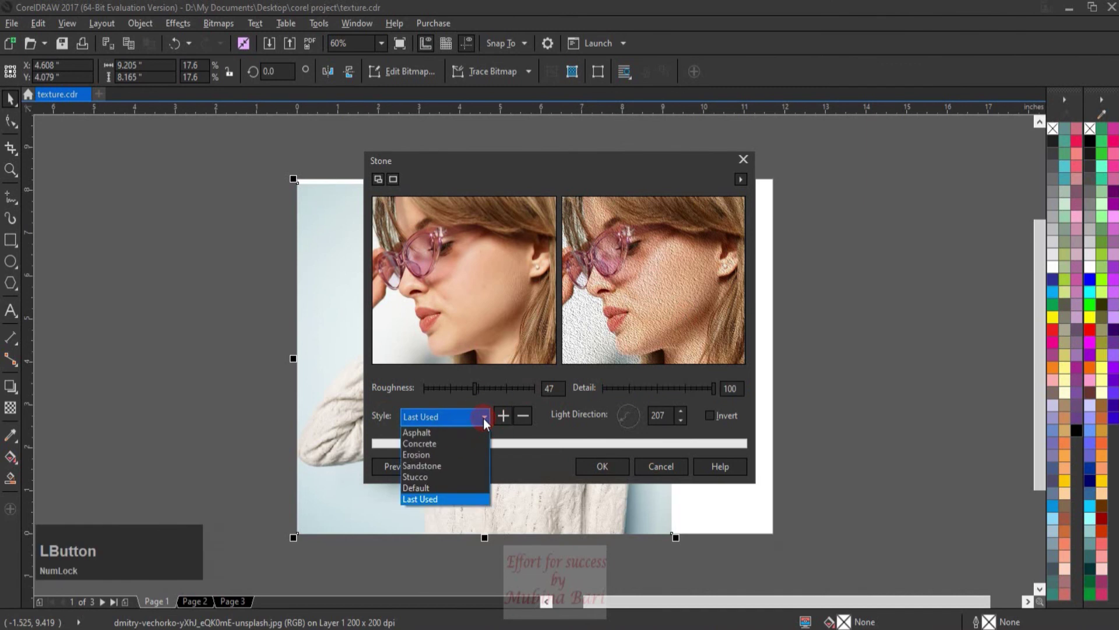
{"action": "left_click", "coordinate": [450, 432]}
{"action": "left_click", "coordinate": [481, 418]}
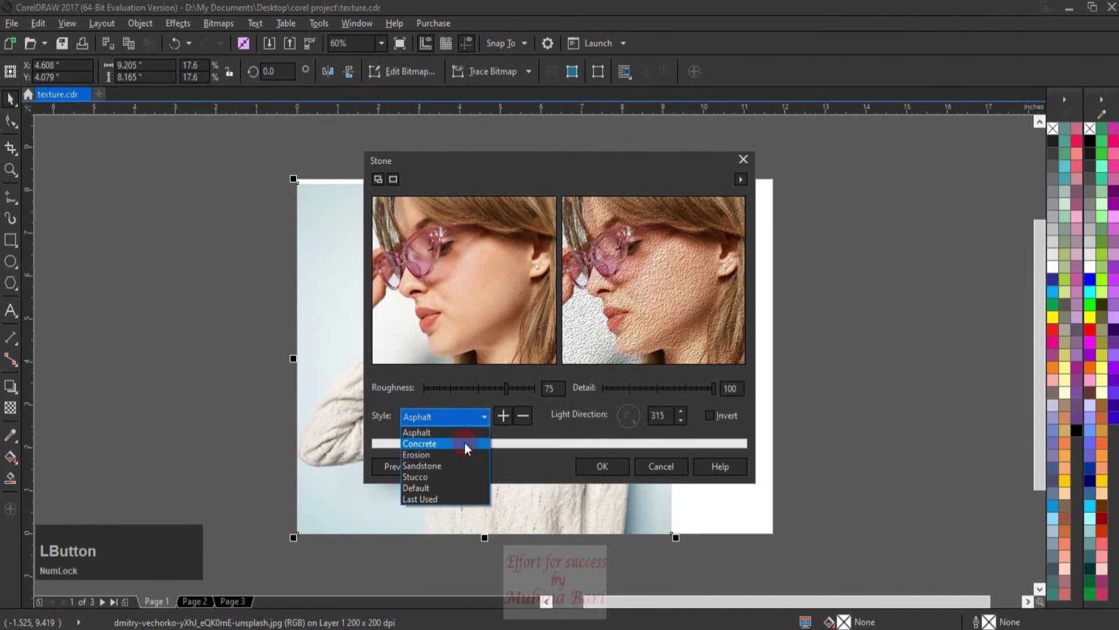
{"action": "left_click", "coordinate": [464, 443]}
{"action": "left_click", "coordinate": [484, 415]}
{"action": "left_click", "coordinate": [455, 458]}
{"action": "left_click", "coordinate": [483, 417]}
{"action": "left_click", "coordinate": [463, 466]}
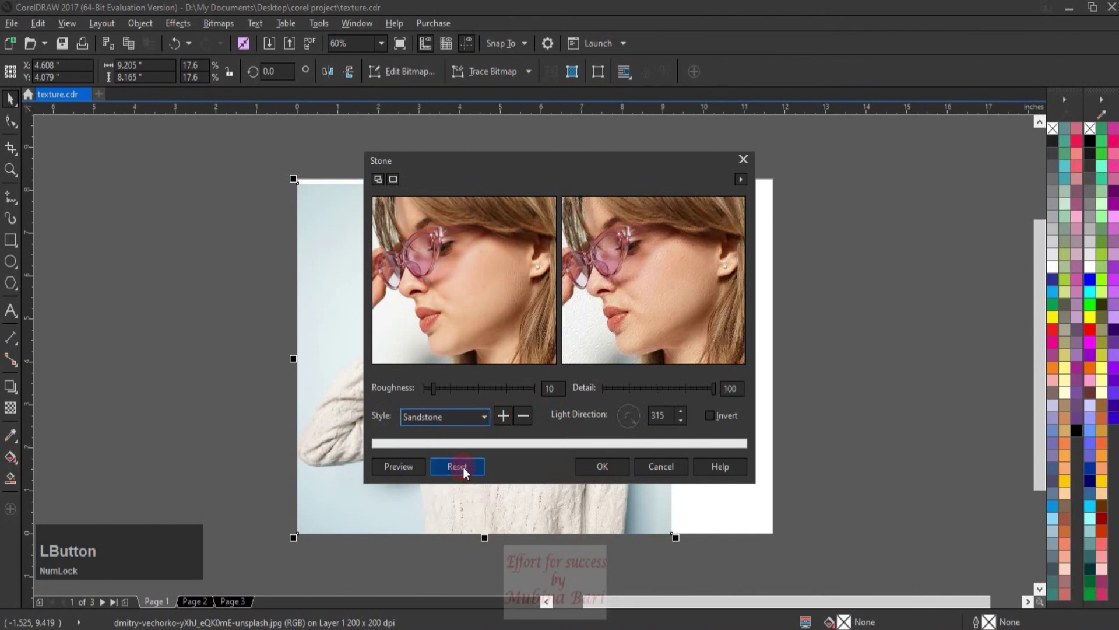
{"action": "left_click", "coordinate": [486, 417]}
{"action": "left_click", "coordinate": [477, 477]}
{"action": "left_click", "coordinate": [480, 418]}
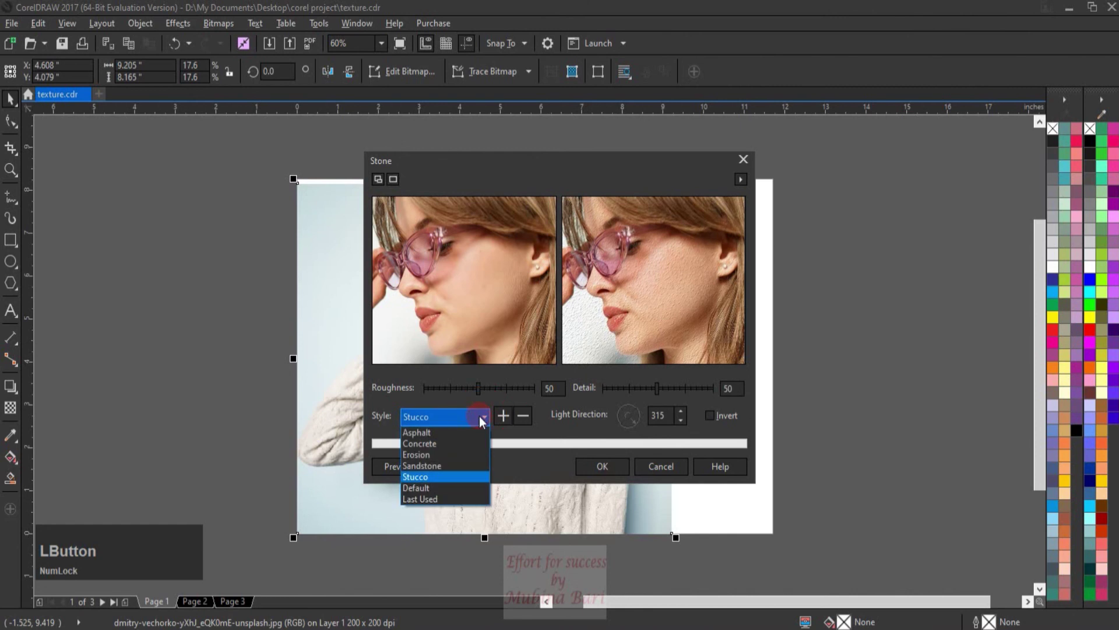
{"action": "left_click", "coordinate": [470, 486]}
{"action": "left_click", "coordinate": [695, 283]}
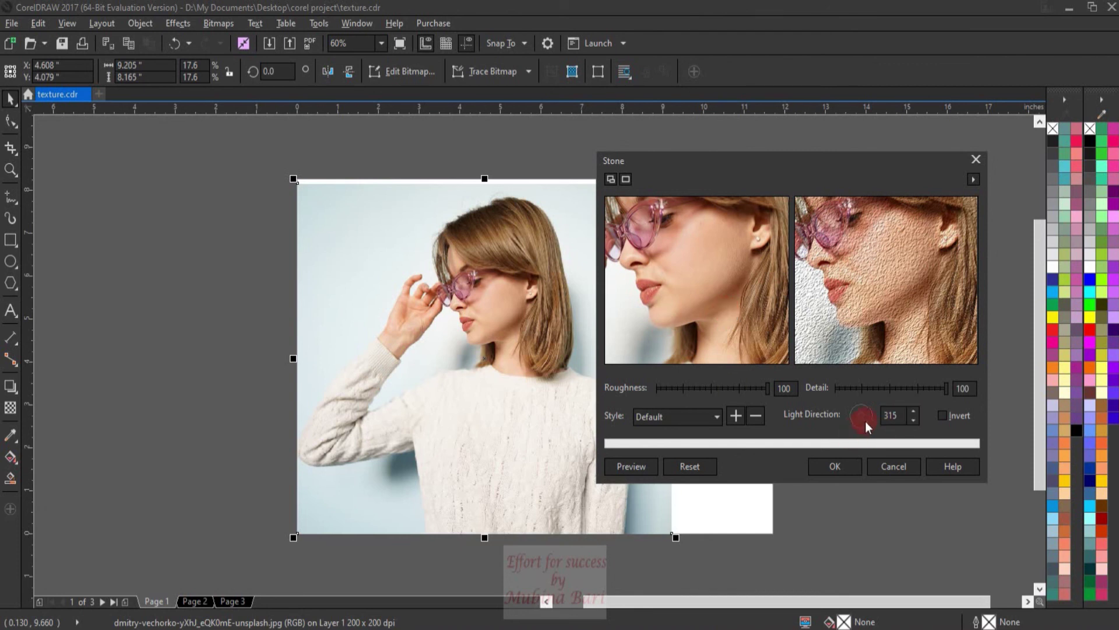
Turn the Stone effect's Invert option on and off twice to compare the texture, leaving it off.
{"action": "left_click", "coordinate": [943, 413]}
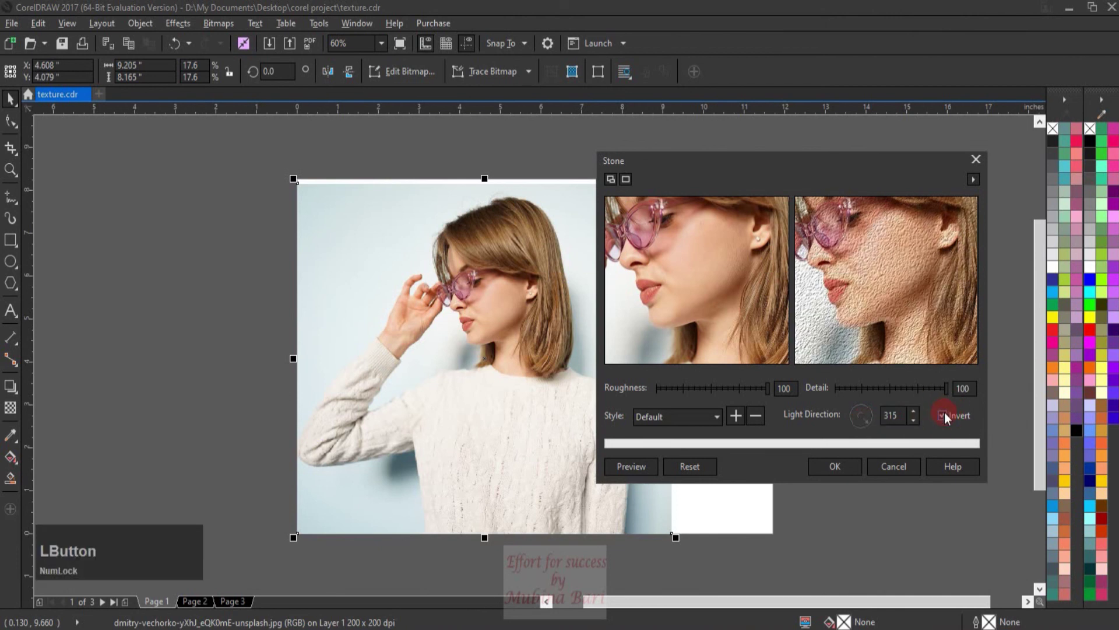
{"action": "left_click", "coordinate": [943, 414]}
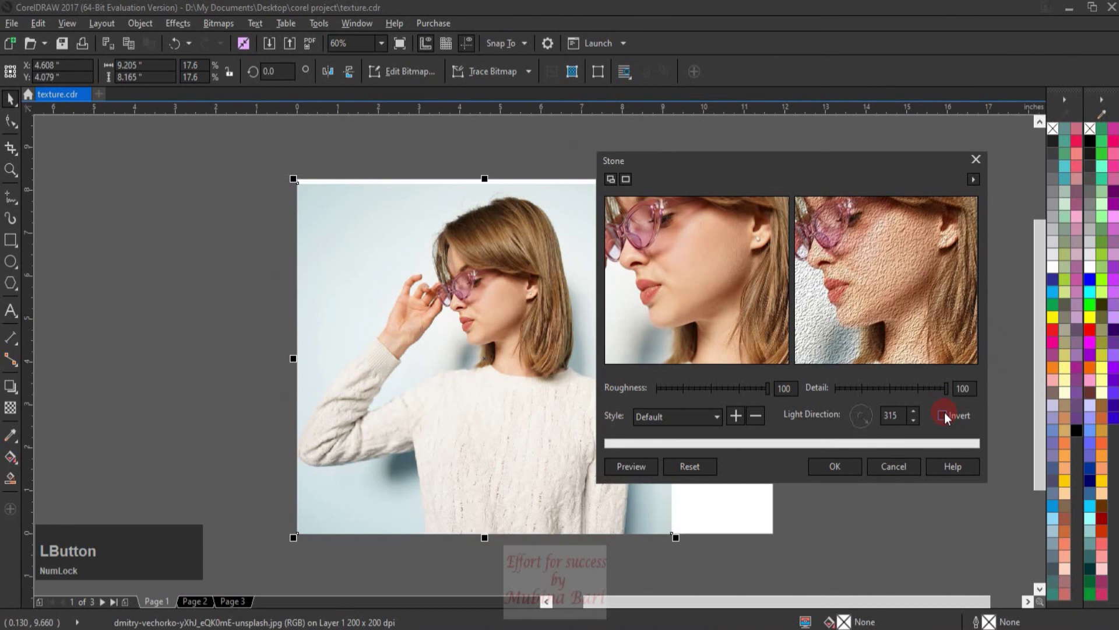
{"action": "left_click", "coordinate": [944, 414]}
{"action": "left_click", "coordinate": [944, 414]}
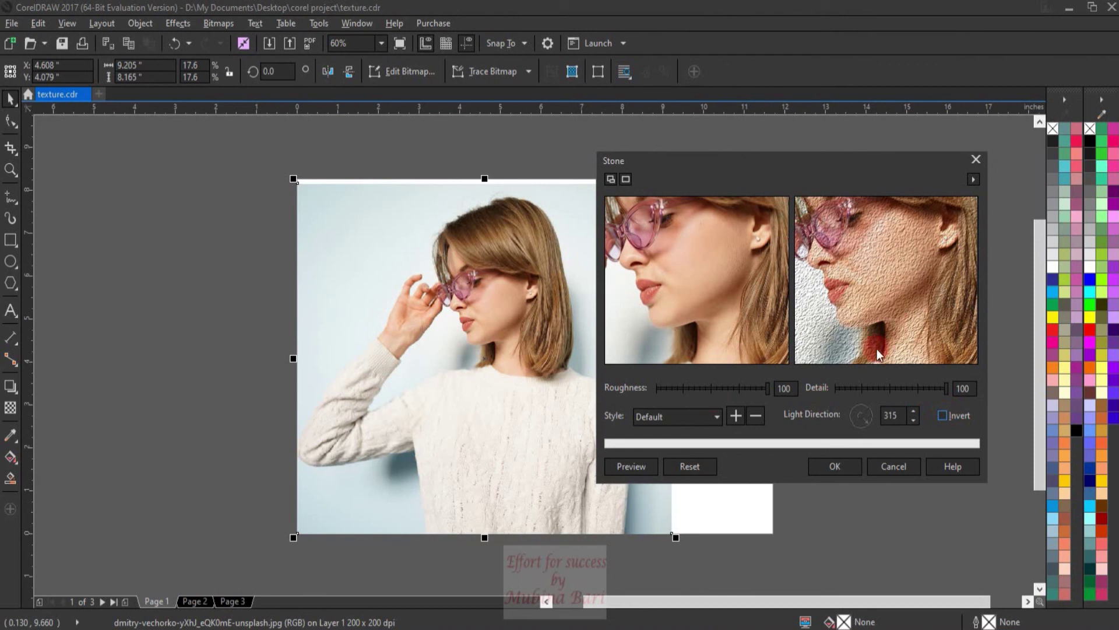
Preview the Stone effect on the woman's photo, and close its dialog without applying it.
{"action": "left_click", "coordinate": [635, 467]}
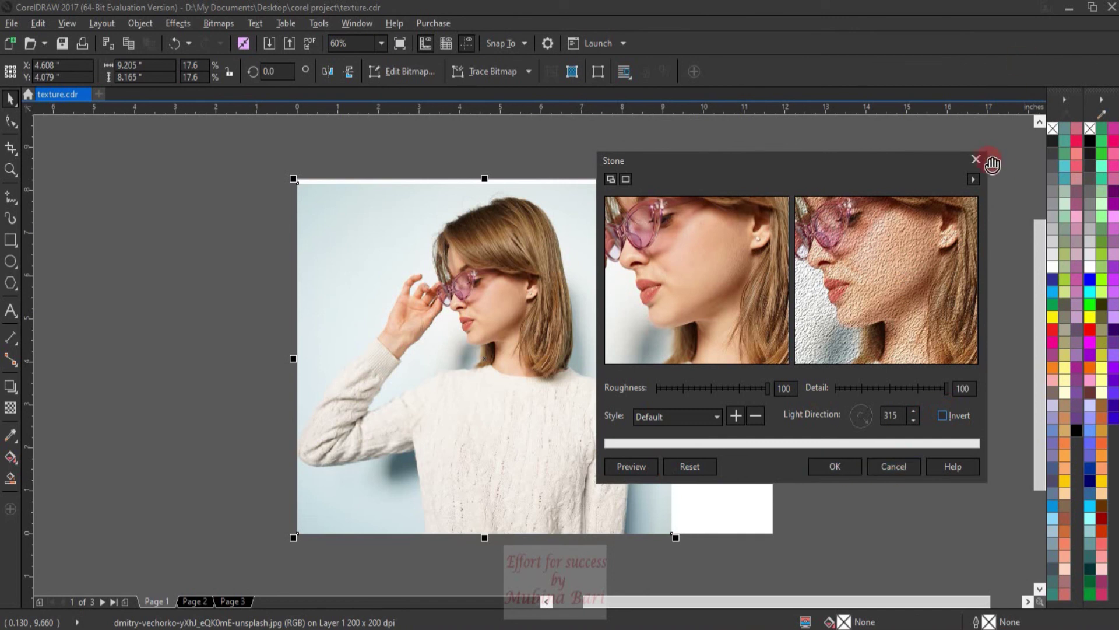
{"action": "left_click", "coordinate": [975, 158]}
{"action": "left_click", "coordinate": [975, 158]}
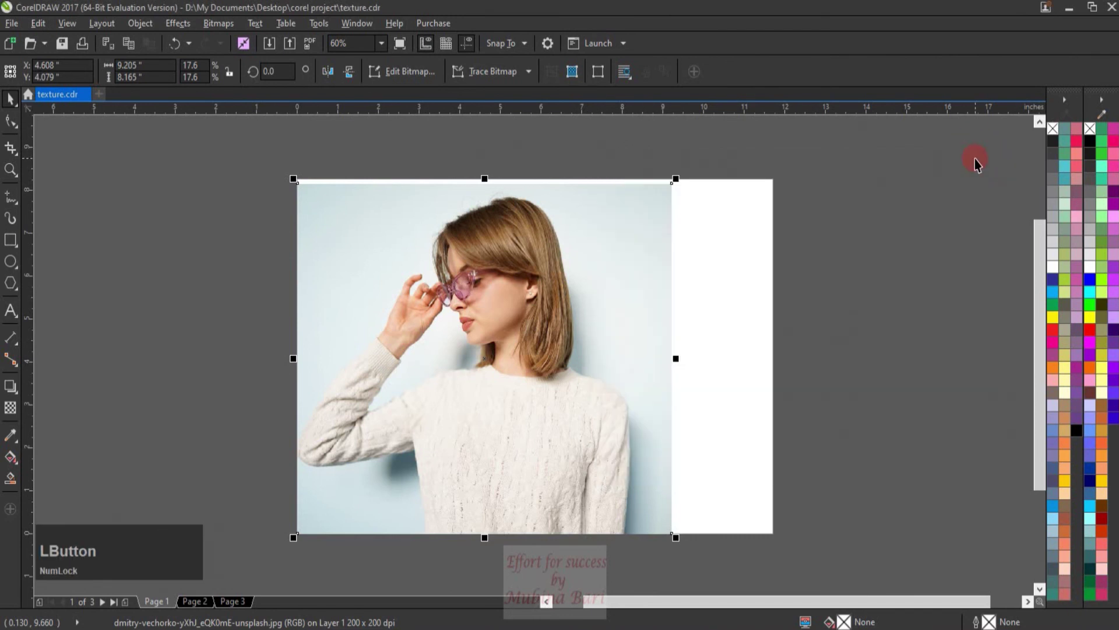